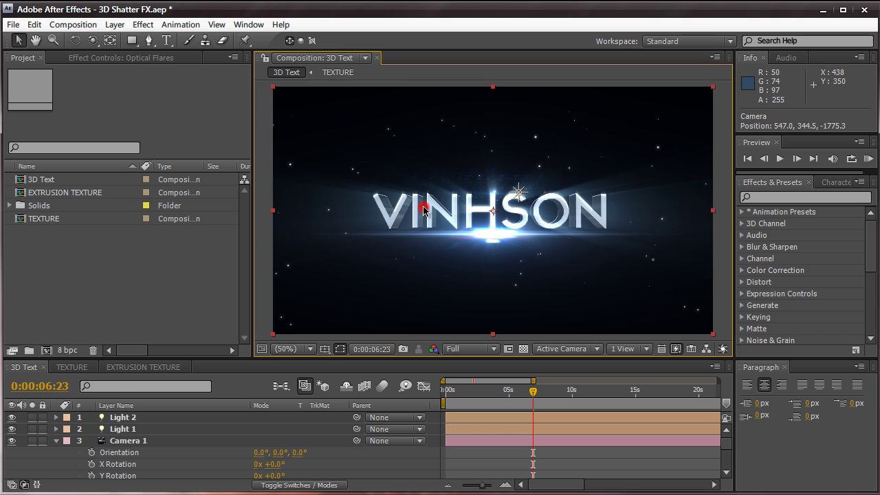
Orbit the camera around the finished VINHSON text to inspect it from both sides, and undo both camera moves.
key("c")
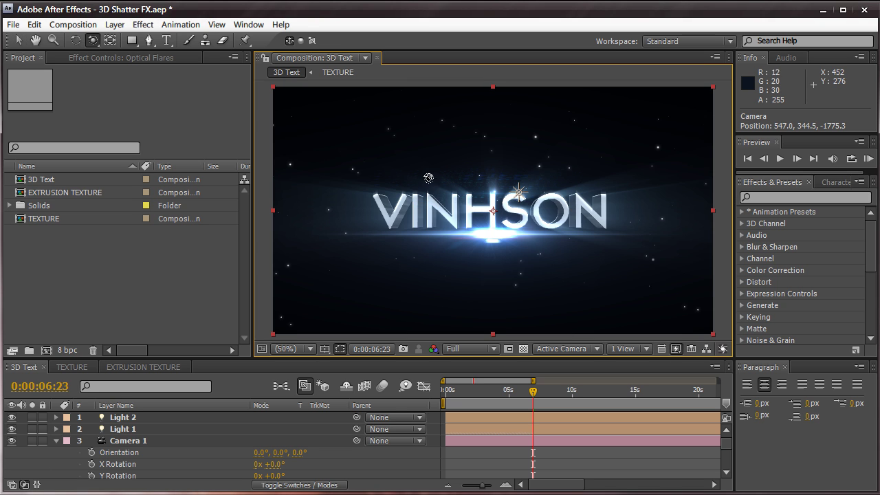
left_click_drag(421, 167, 416, 166)
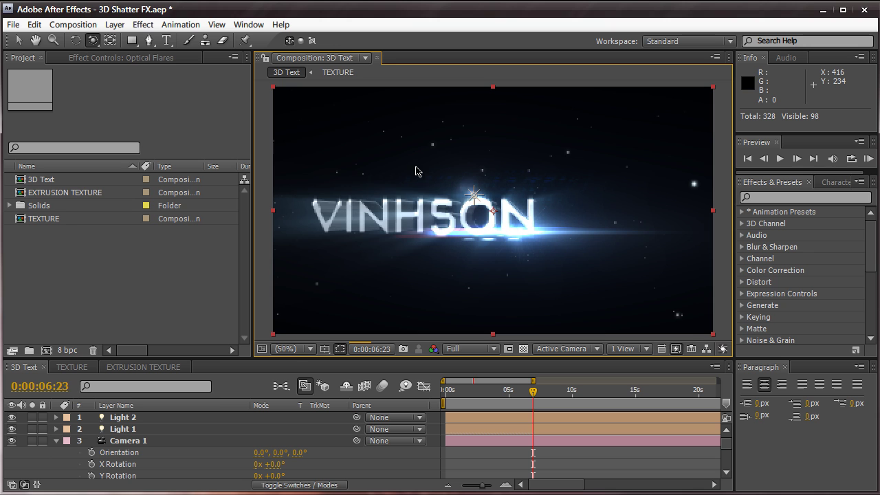
key("ctrl+z")
left_click(418, 168)
left_click_drag(418, 168, 434, 171)
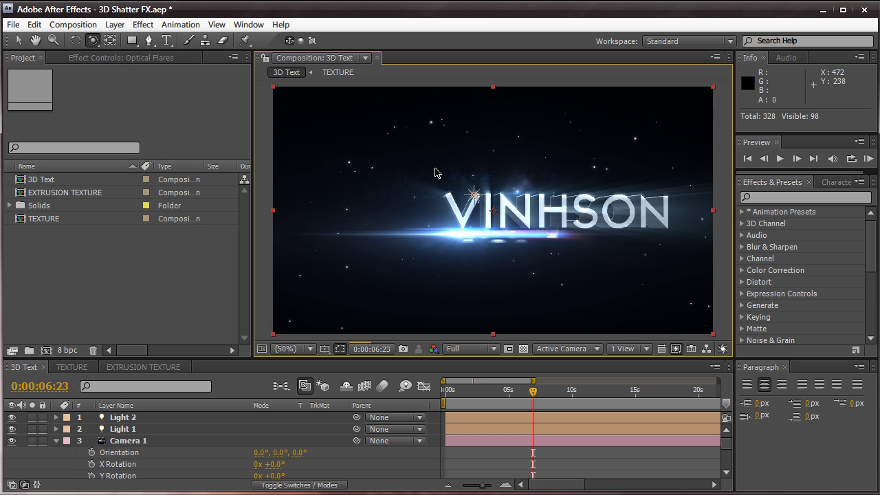
key("ctrl+z")
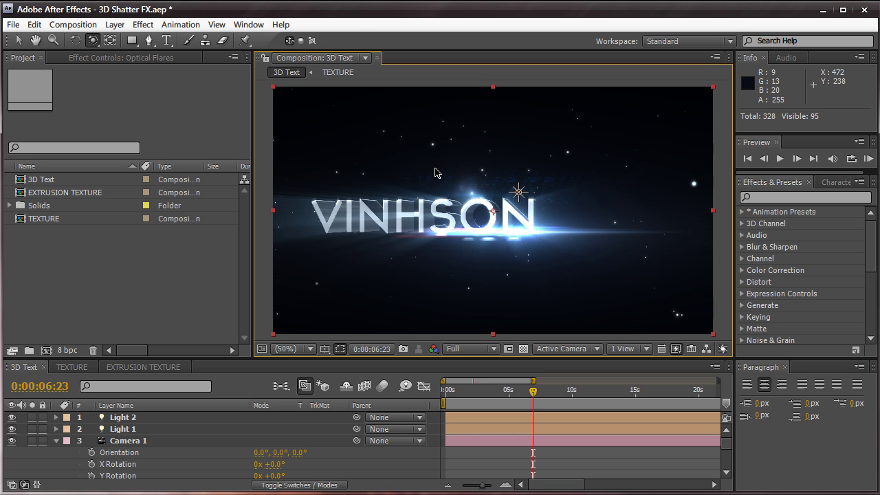
key("ctrl+z")
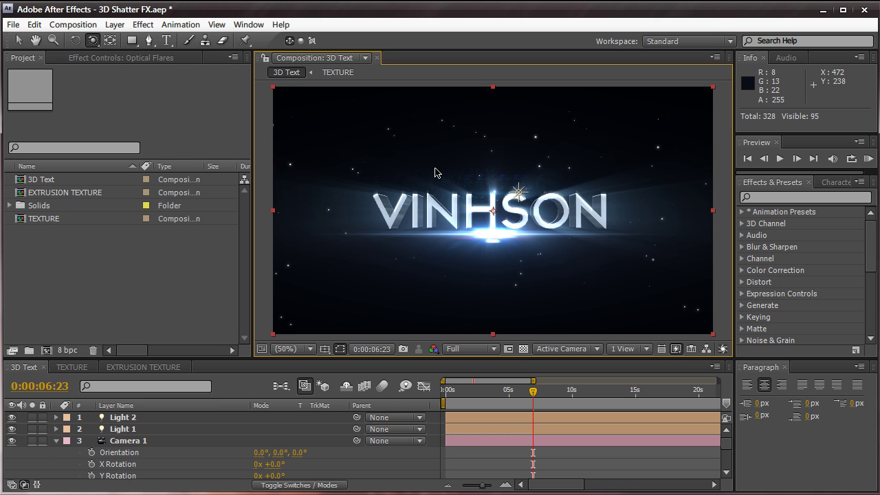
Create a new composition named 3D TEXT using the HDV/HDTV 720 25 preset.
key("ctrl+n")
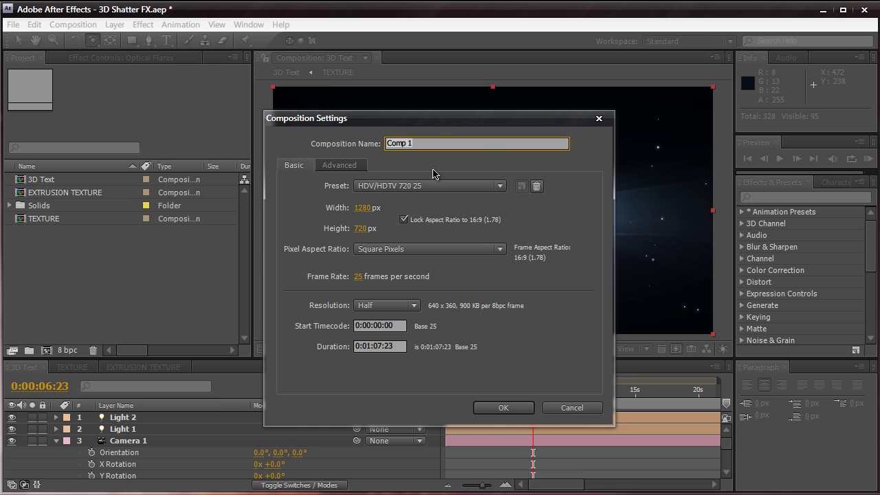
left_click_drag(436, 124, 463, 106)
type("3D TEXT")
key("Return")
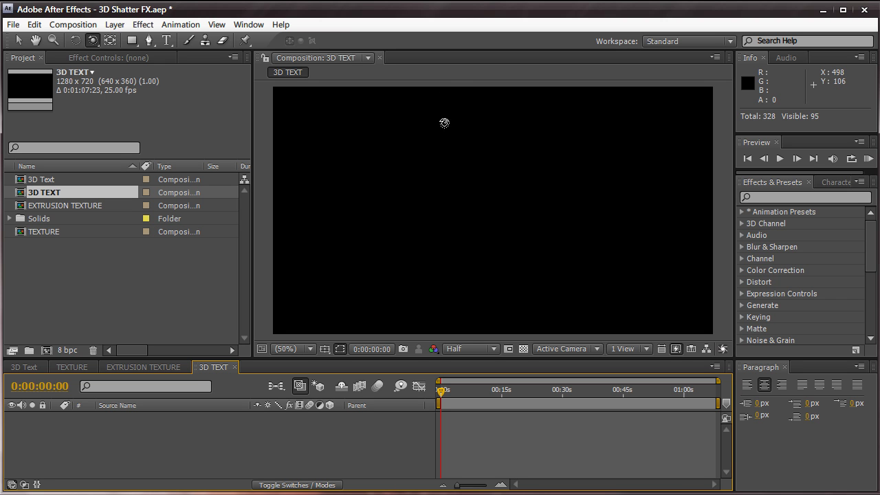
Add a text layer reading VINHSON to the 3D TEXT composition.
left_click(123, 25)
mouse_move(268, 43)
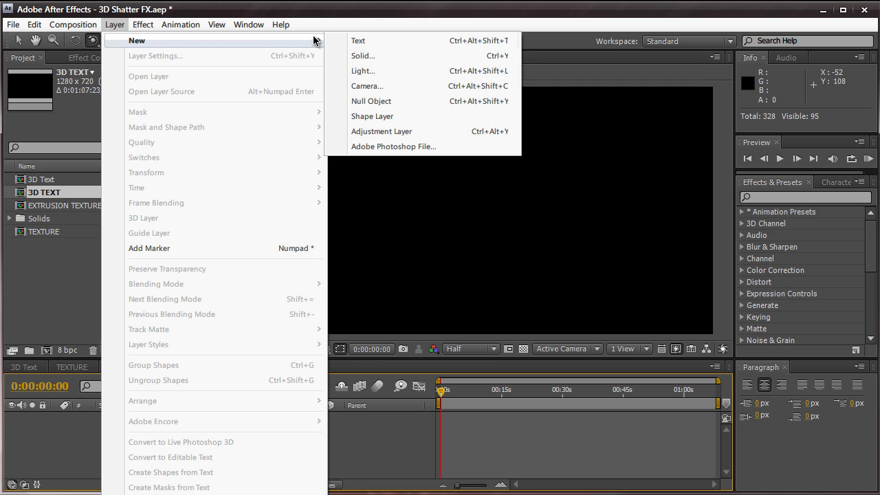
left_click(340, 41)
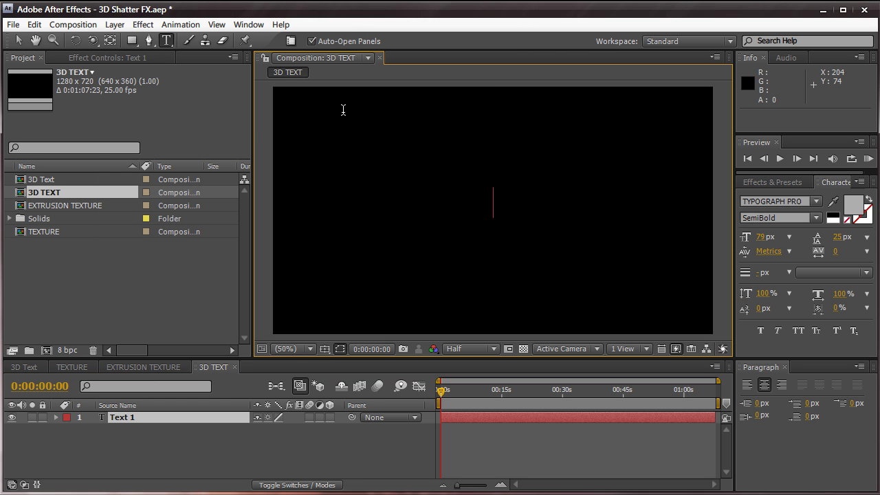
type("VINHSON")
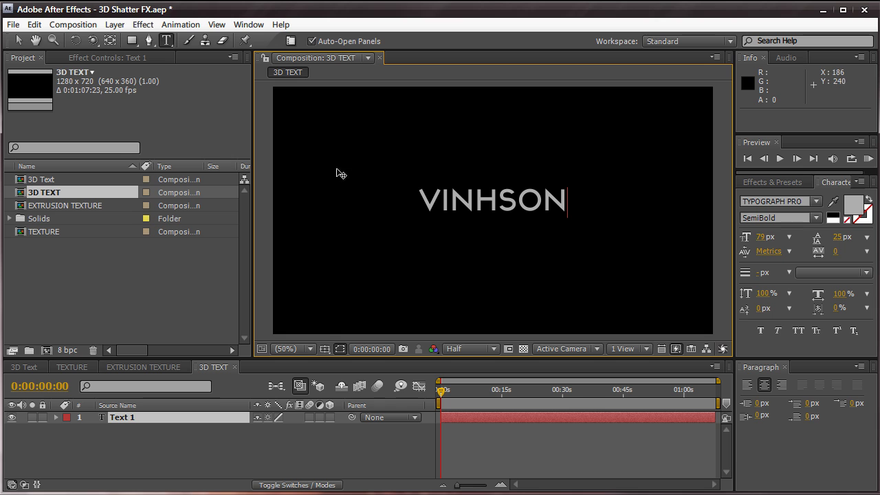
left_click(317, 443)
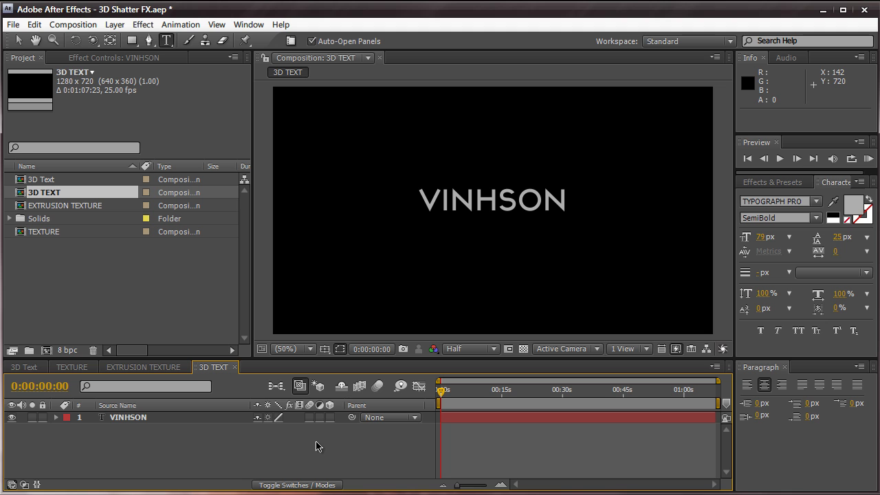
Create a 1280 x 720 px solid named SHATTER FX in medium gray (RGB 125, 125, 125).
key("ctrl+y")
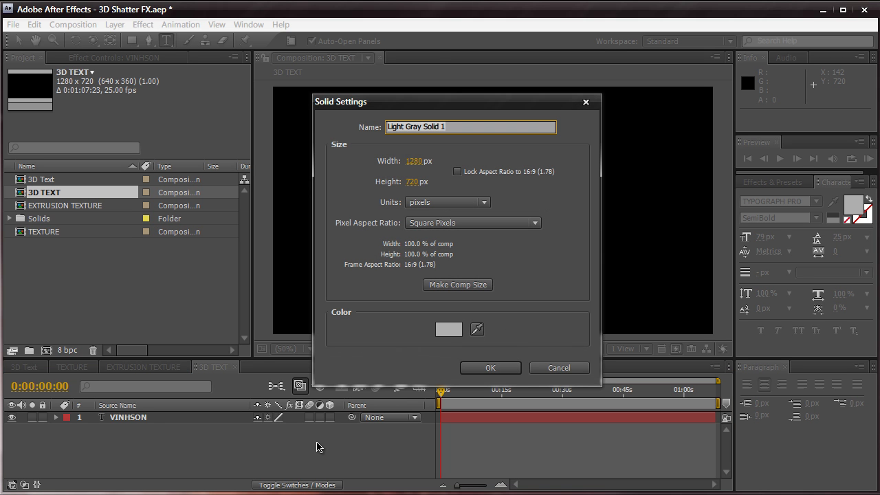
type("SHATTER FX")
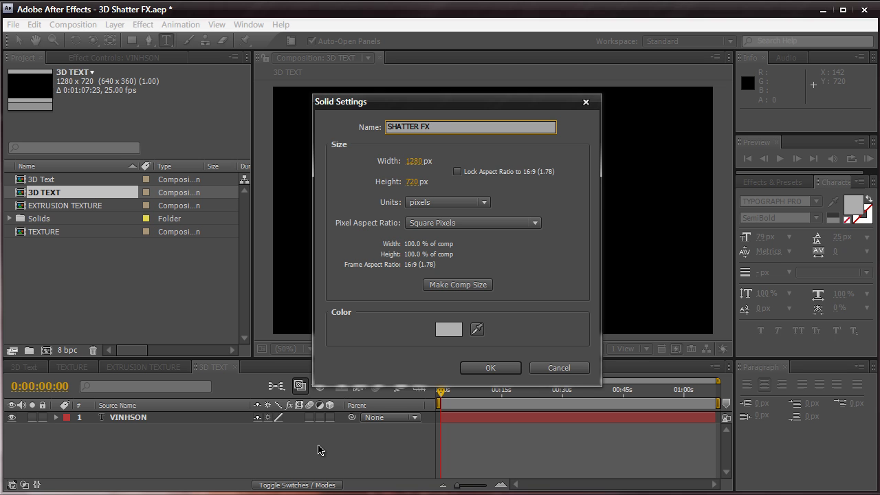
left_click(461, 329)
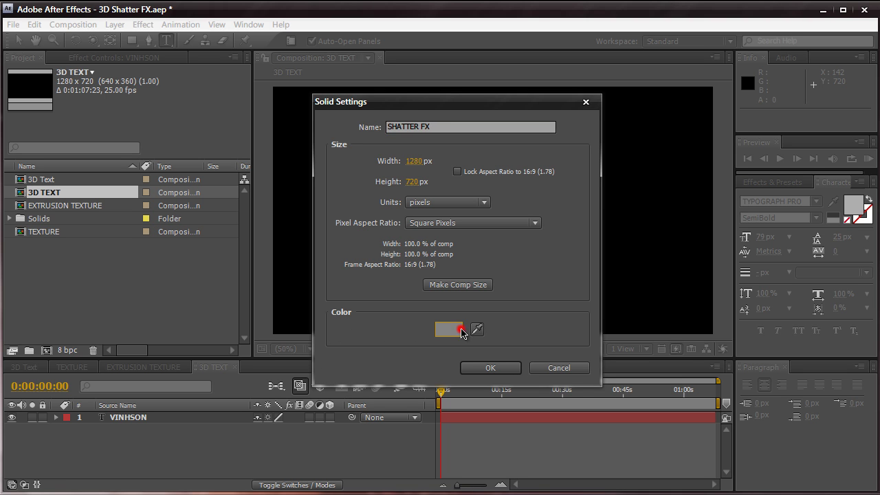
left_click(418, 331)
left_click(335, 382)
left_click_drag(344, 297, 326, 304)
key("Return")
key("Return")
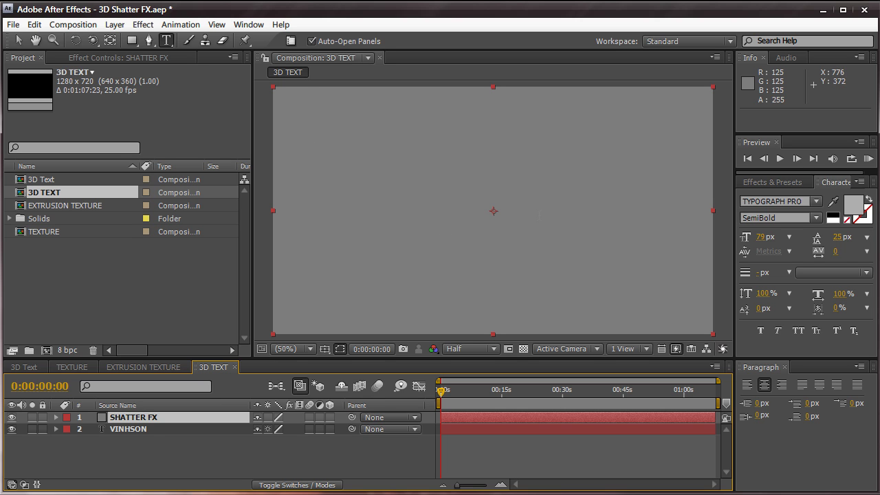
left_click(539, 215)
key("Escape")
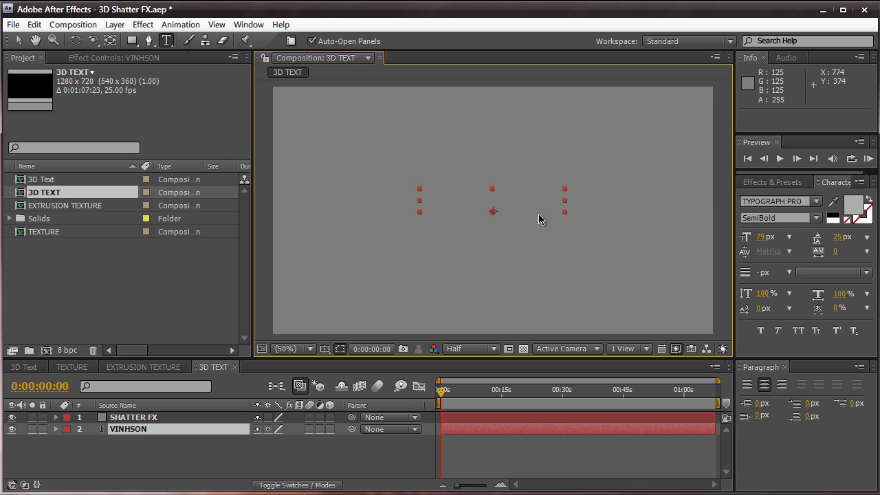
Apply the Shatter effect to the SHATTER FX solid and hide the VINHSON text layer.
left_click(753, 183)
left_click(756, 198)
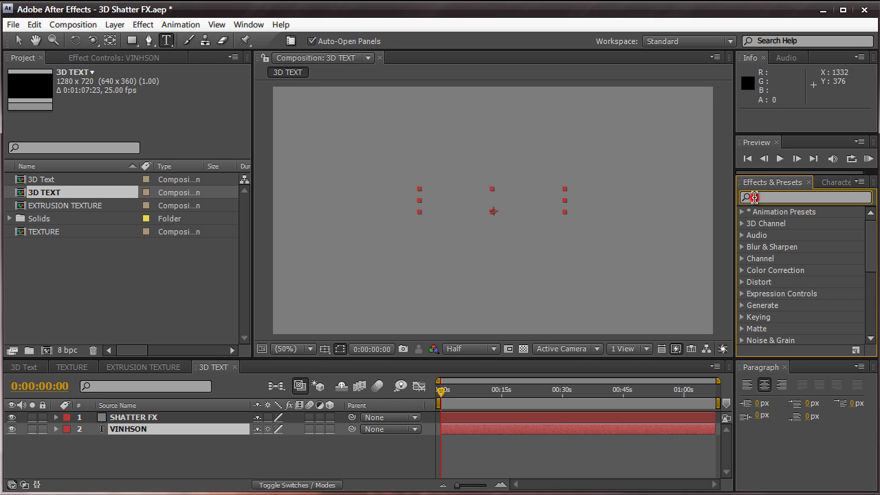
type("shatter")
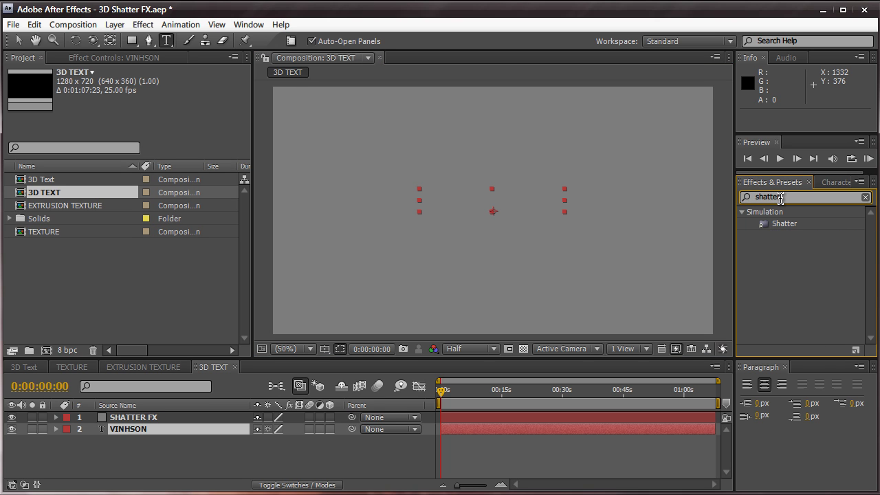
left_click_drag(788, 225, 148, 419)
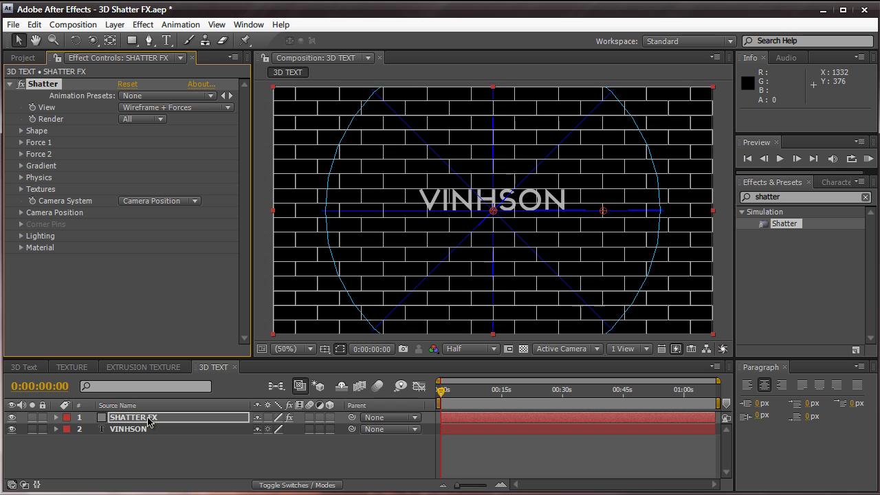
left_click(13, 430)
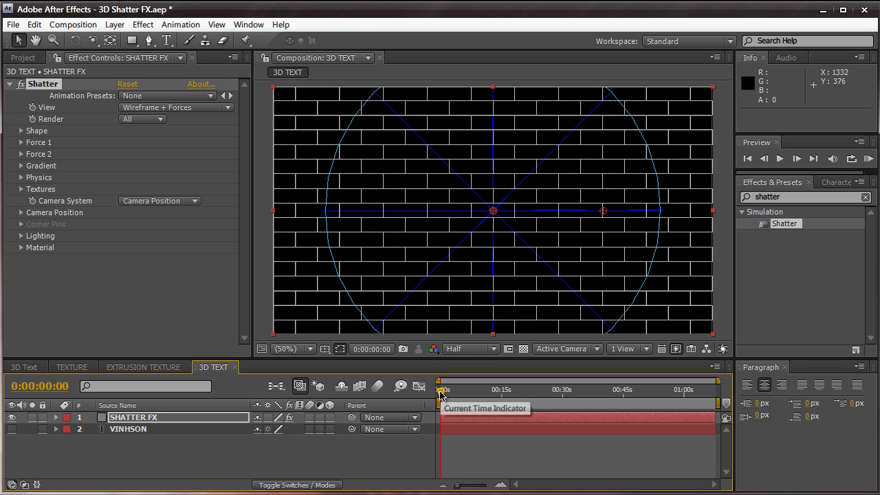
Set Shatter's pattern to Custom with the VINHSON layer as custom shatter map, scrubbing the opening frames to check the explosion.
left_click_drag(441, 394, 441, 396)
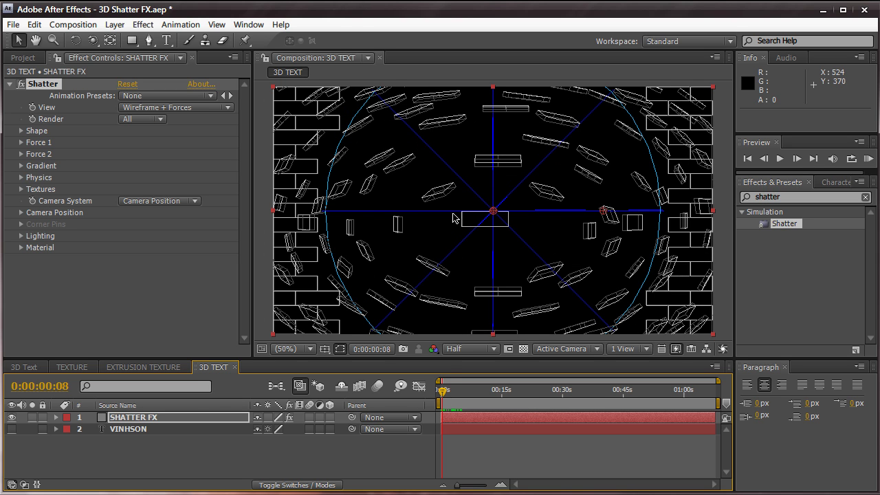
left_click(21, 131)
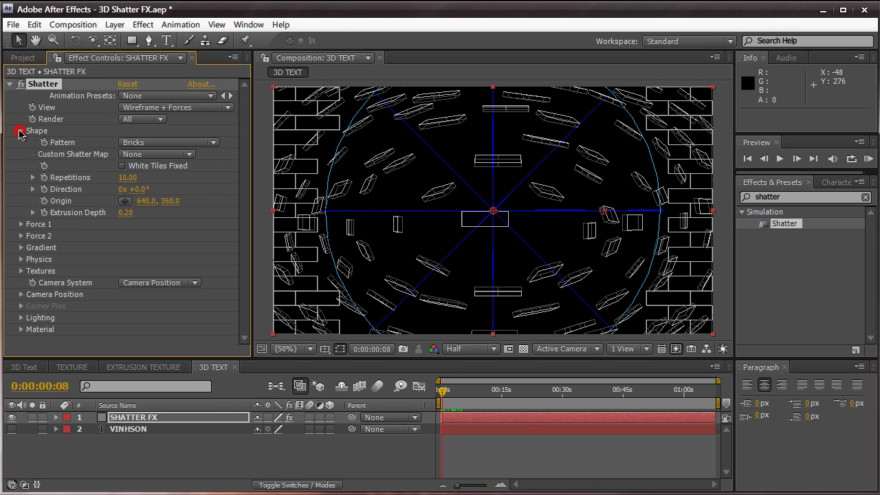
left_click(151, 143)
left_click(152, 144)
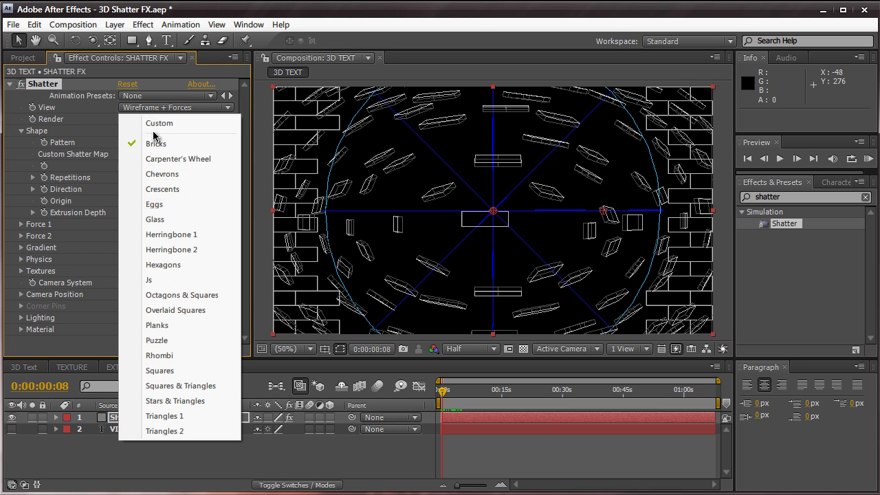
left_click(154, 125)
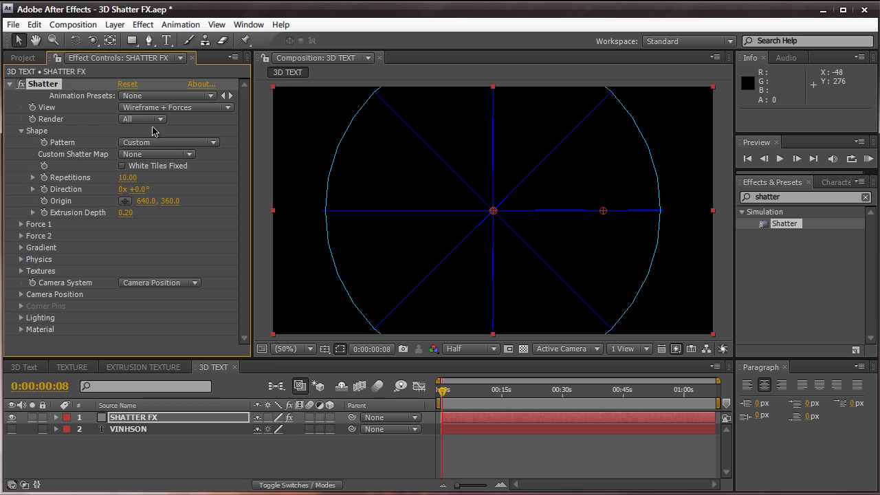
left_click(154, 158)
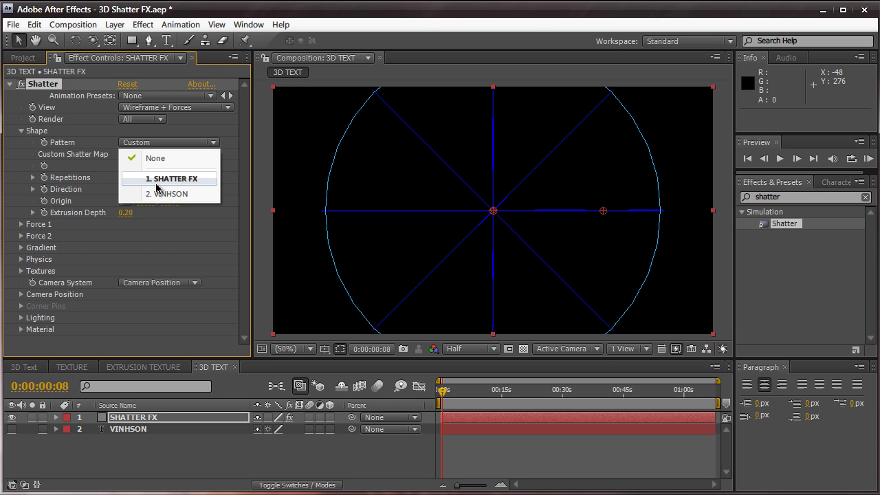
left_click(156, 192)
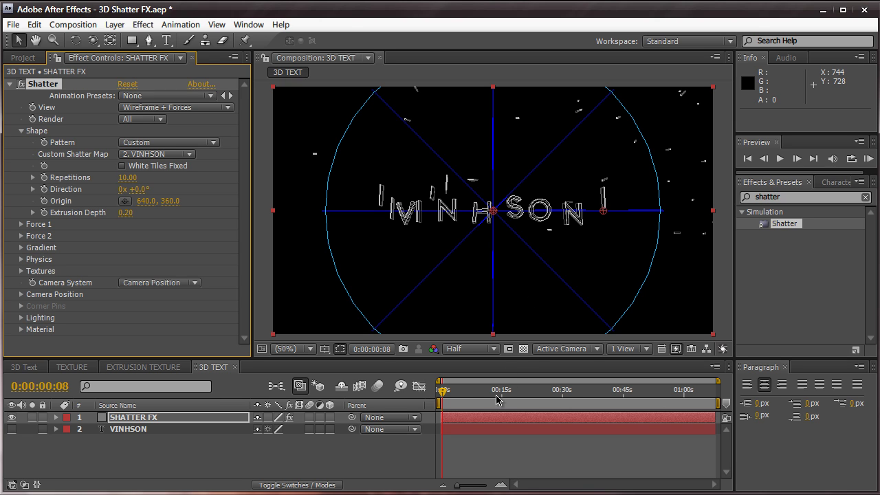
left_click_drag(444, 392, 418, 395)
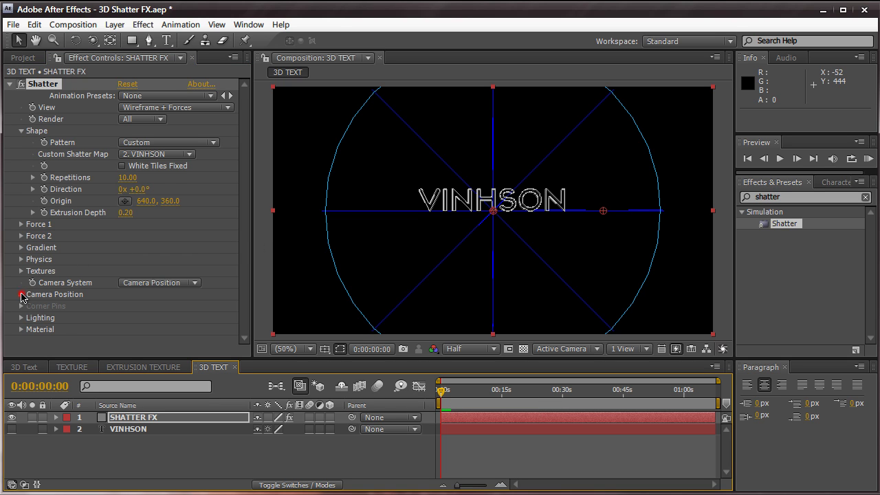
Rotate Shatter's camera to 66° on Y and set the Force 1 depth to 0.65, moving the force off the text.
left_click(21, 296)
left_click_drag(141, 293, 210, 289)
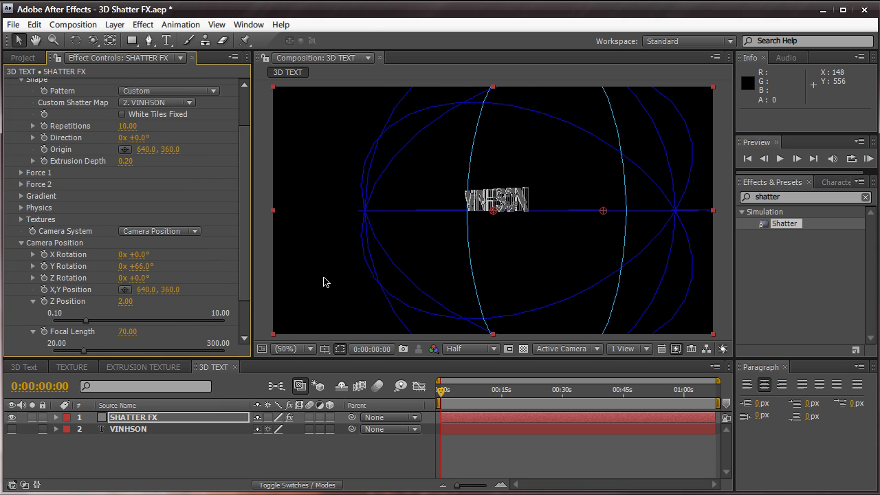
left_click(21, 173)
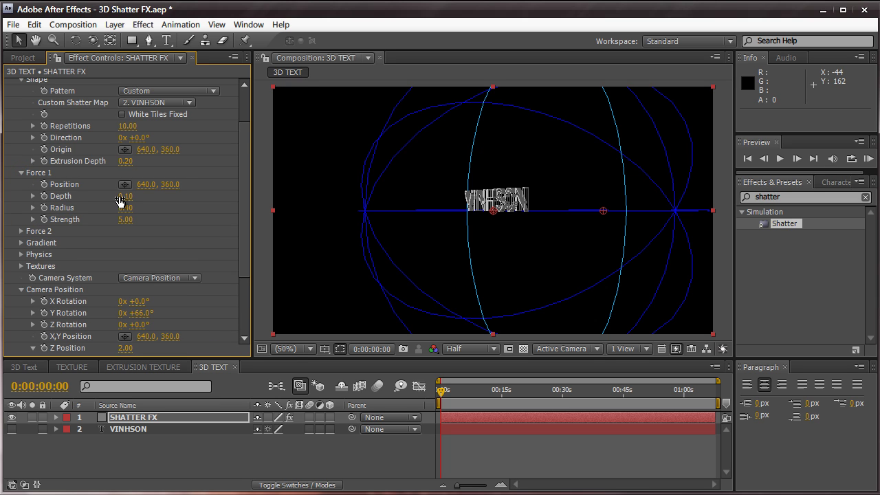
left_click_drag(124, 197, 157, 192)
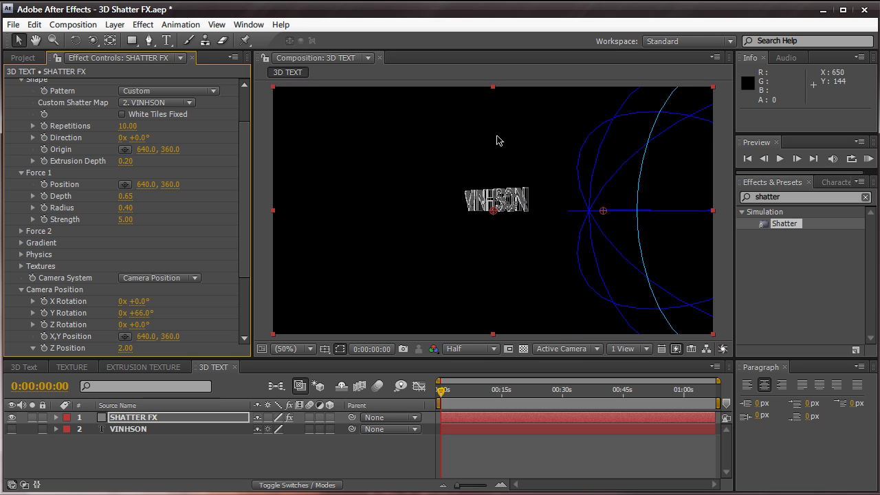
left_click_drag(441, 390, 492, 392)
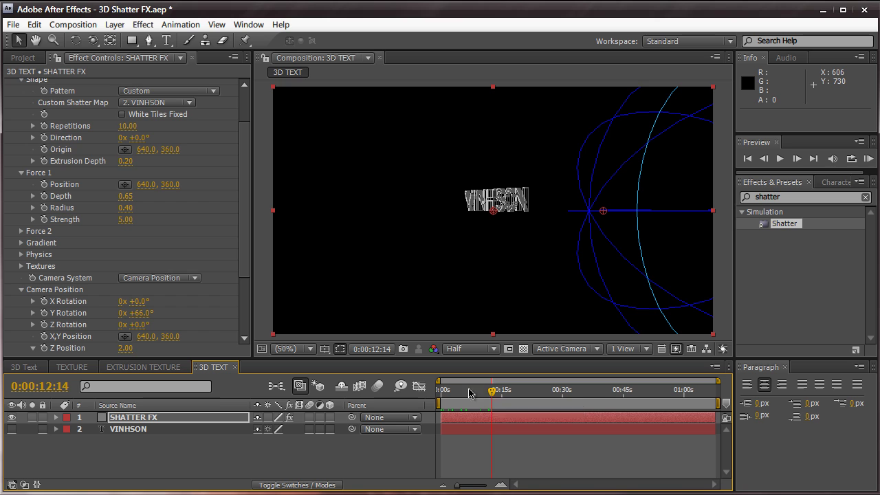
Set the Y rotation of Shatter's camera position back to 0°.
left_click(147, 314)
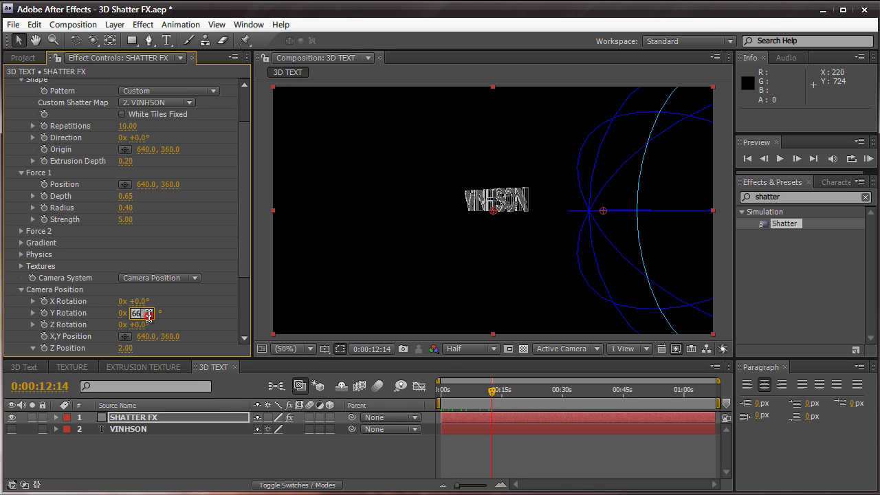
type("0")
key("Return")
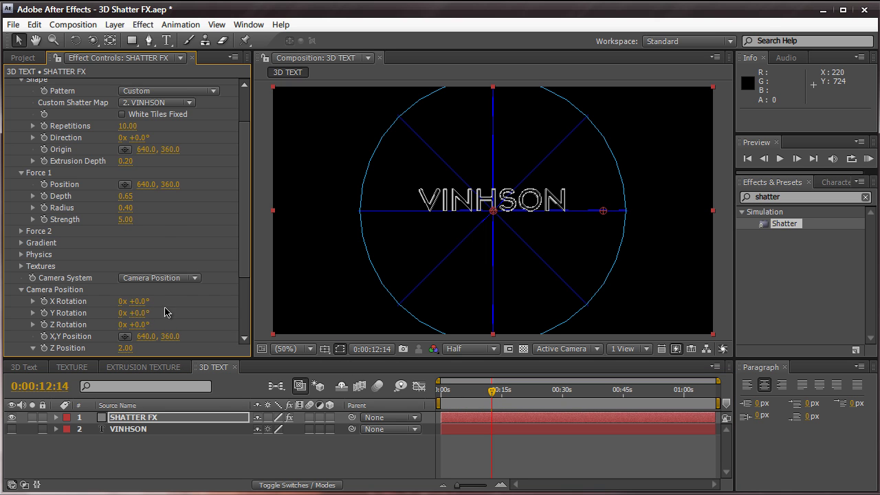
Set Shatter's view to Rendered and increase the shape's extrusion depth to about 3.46.
scroll(169, 227, "up", 3)
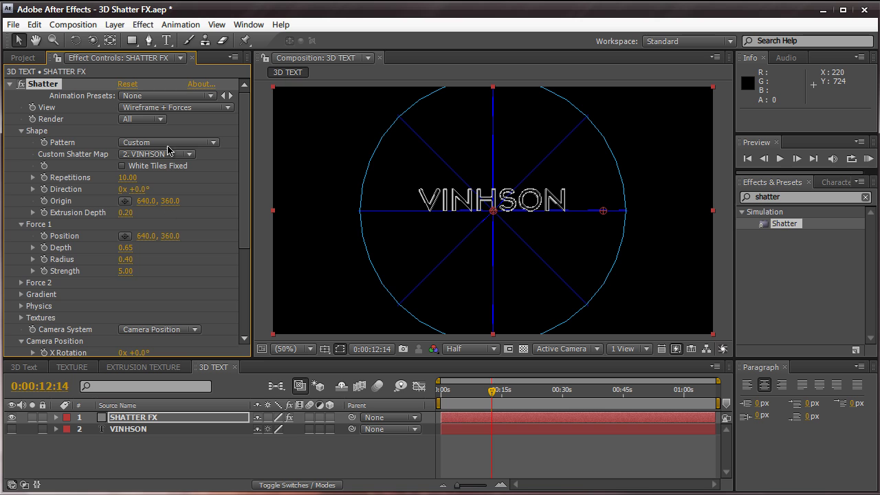
left_click(171, 108)
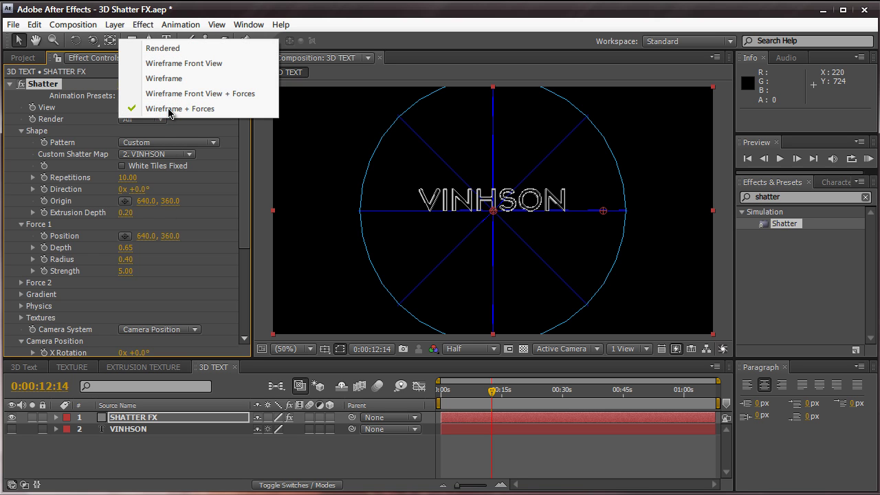
left_click(172, 48)
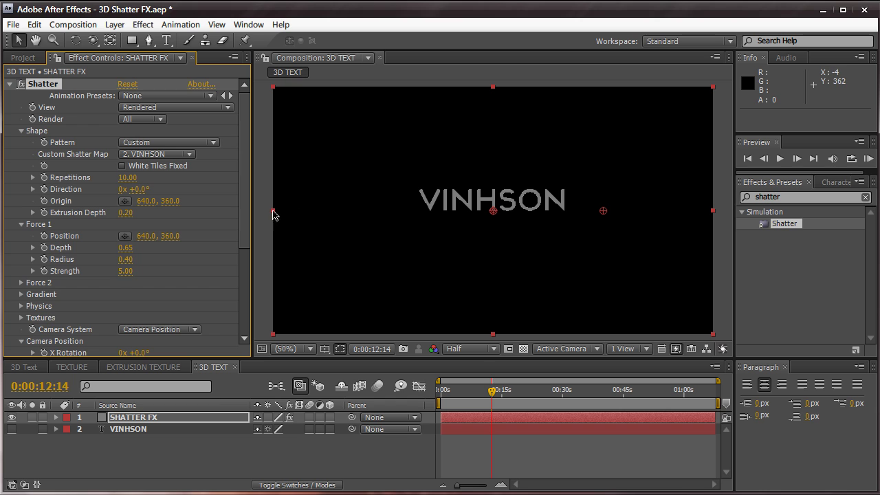
left_click_drag(245, 207, 246, 200)
left_click(128, 213)
left_click_drag(144, 215, 284, 213)
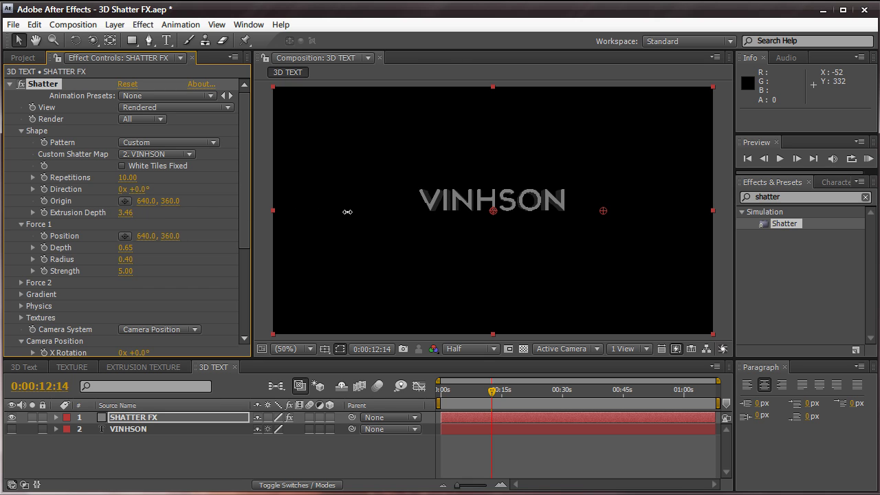
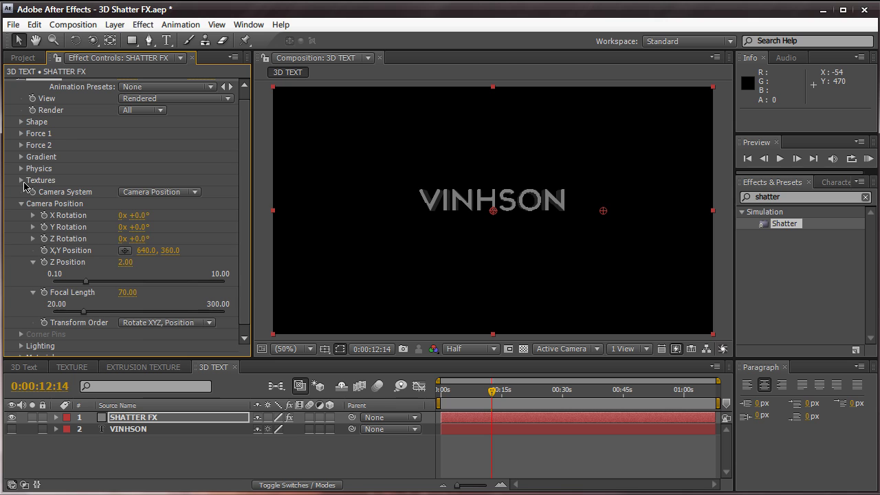
Examine Shatter's Textures settings, including the front, side and back modes and the Front Layer choices.
left_click(22, 180)
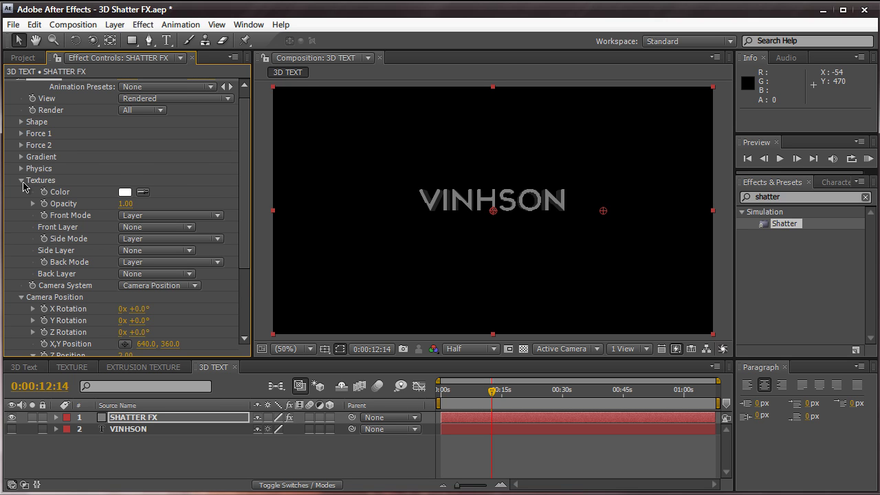
scroll(26, 197, "down", 1)
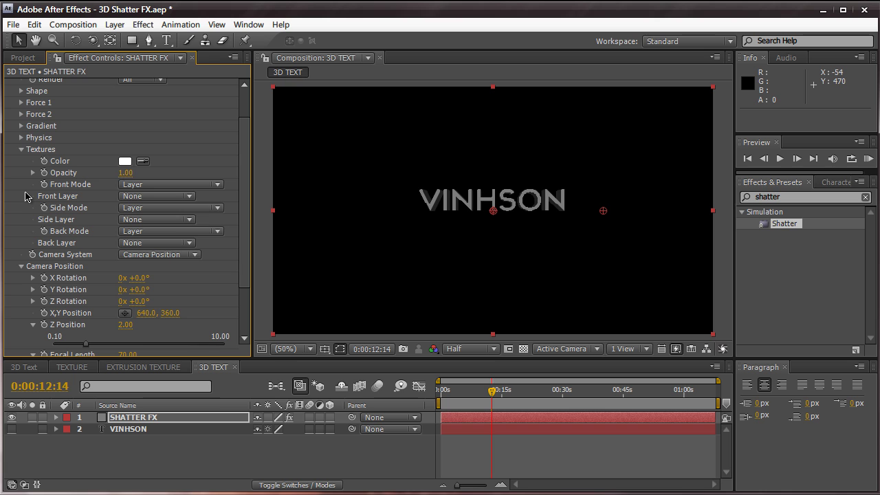
scroll(29, 207, "down", 2)
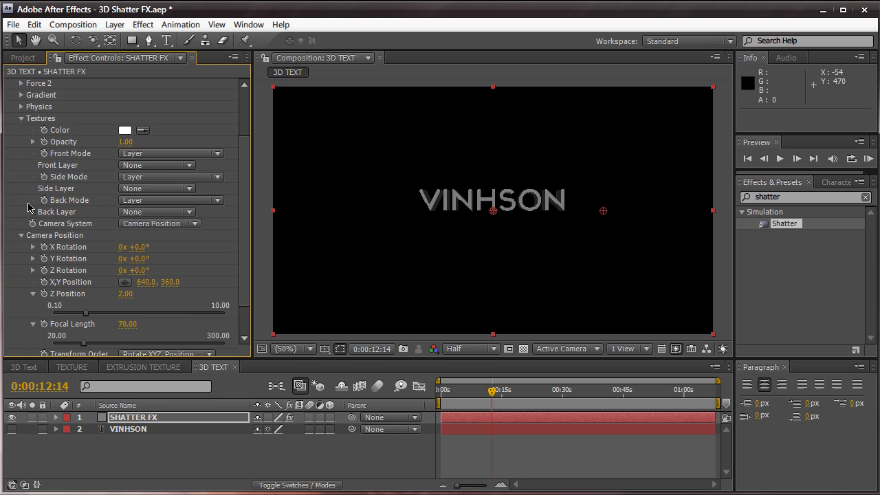
scroll(29, 208, "up", 2)
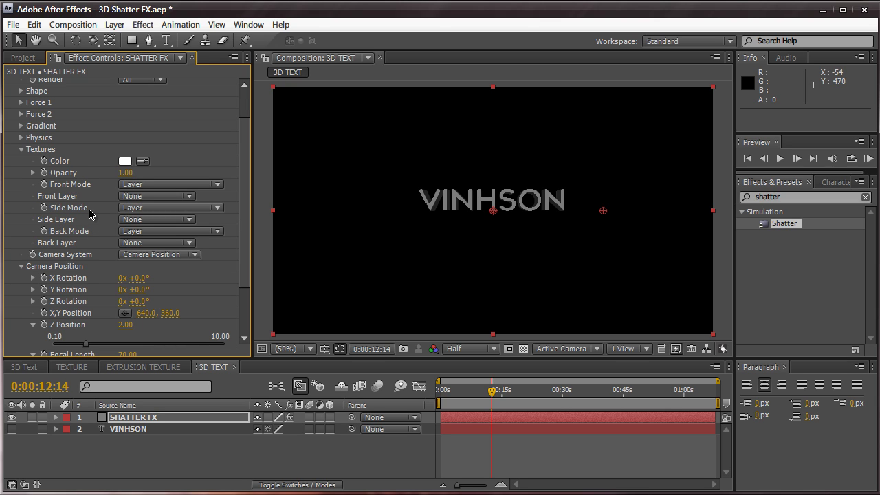
left_click(138, 199)
left_click(135, 201)
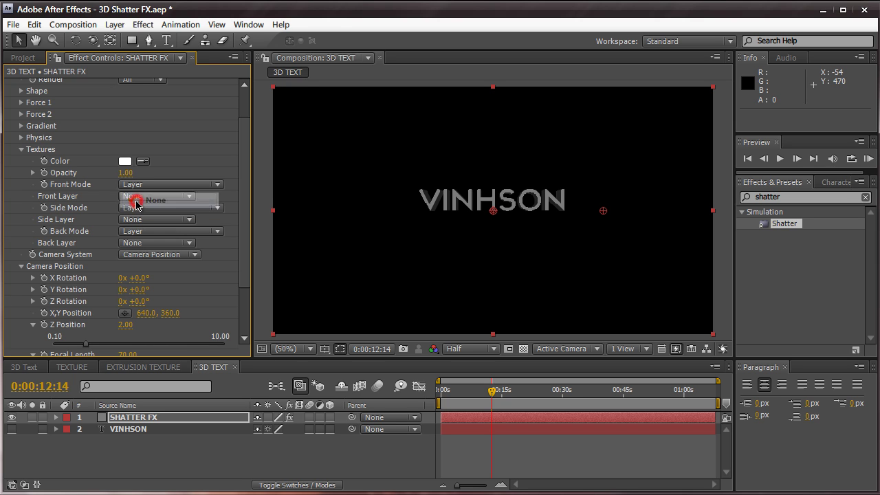
left_click(136, 201)
left_click(137, 197)
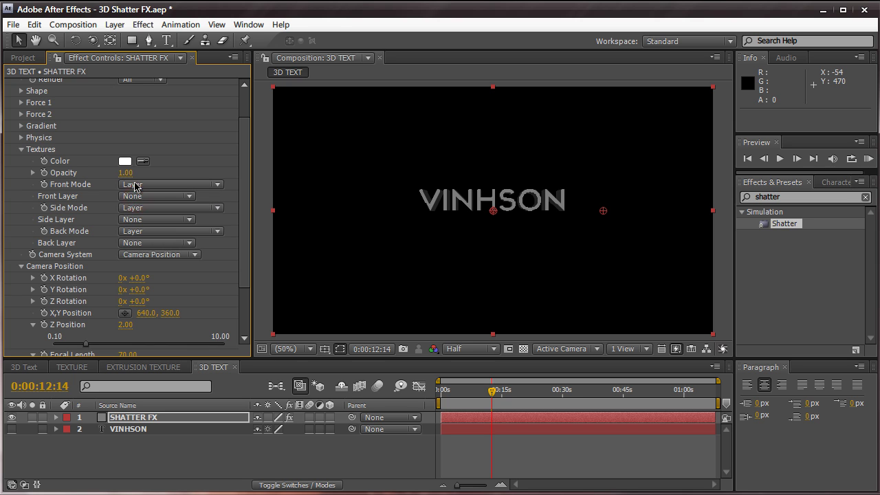
Try Color as Shatter's Front Mode and return it to Layer.
left_click(134, 185)
left_click(138, 170)
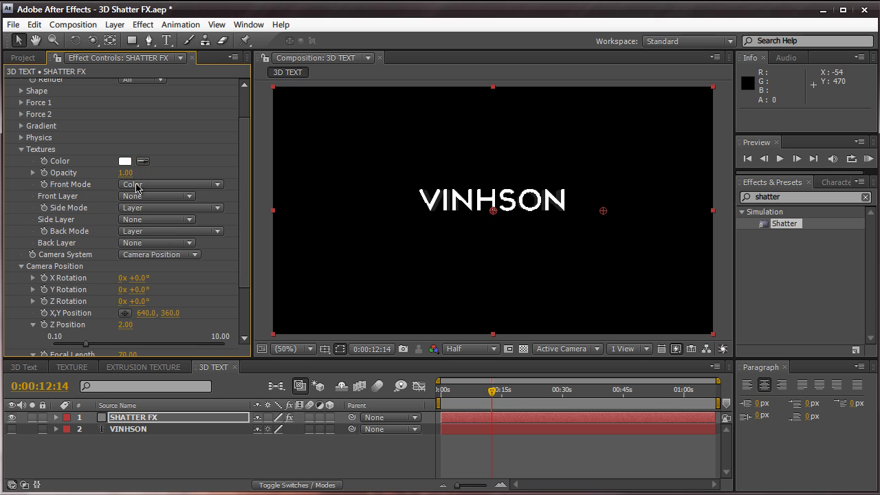
left_click(137, 186)
left_click(136, 187)
left_click(136, 186)
left_click(137, 205)
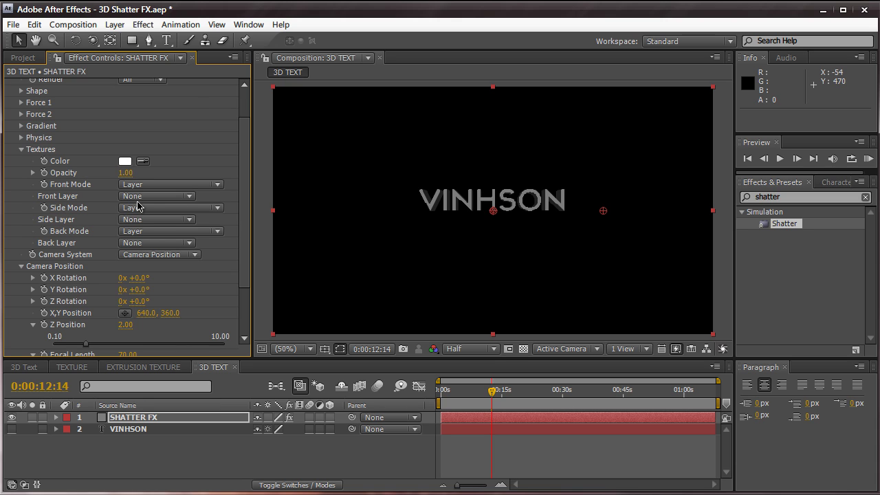
Create a 1280 x 720 px gray solid named FRONT TEXTURE in the 3D TEXT composition.
left_click(73, 184)
left_click(402, 443)
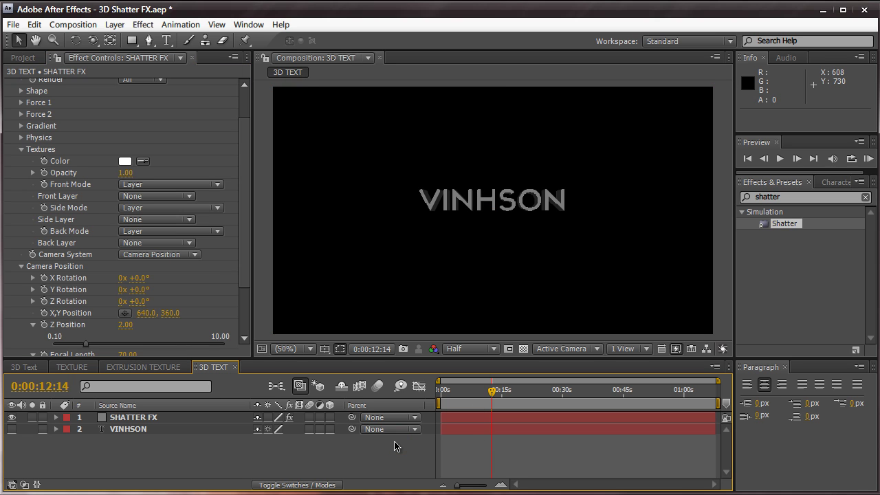
key("ctrl+y")
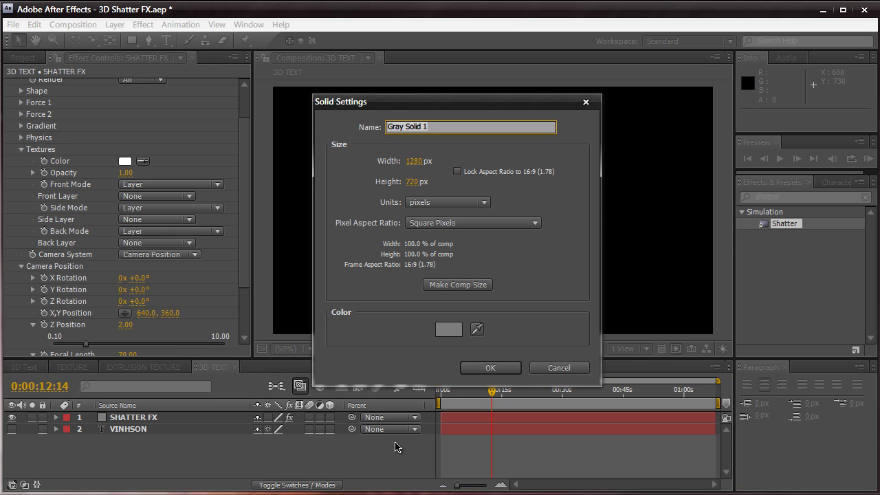
type("FRONT TEXTURE")
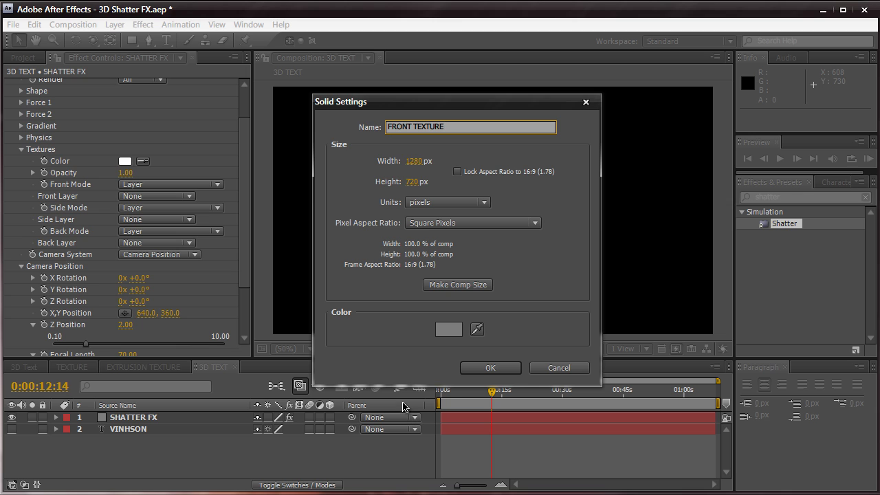
key("Return")
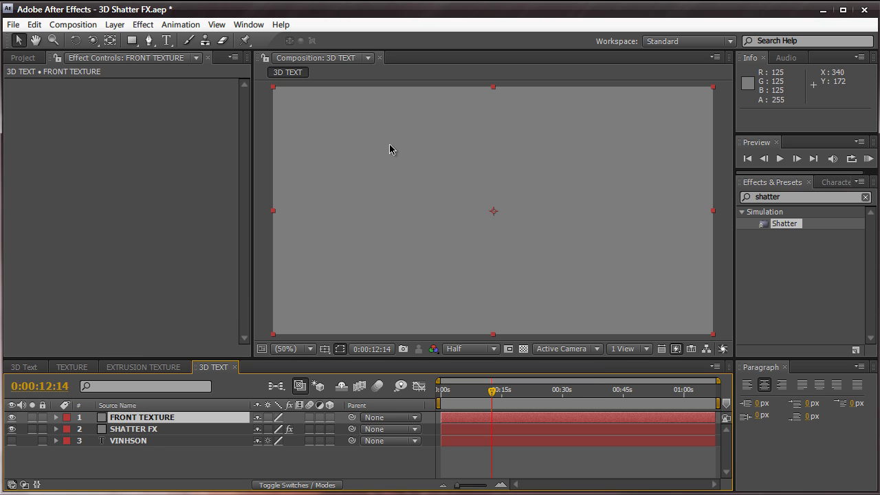
Find the Ramp effect and apply it to the FRONT TEXTURE solid.
double_click(788, 197)
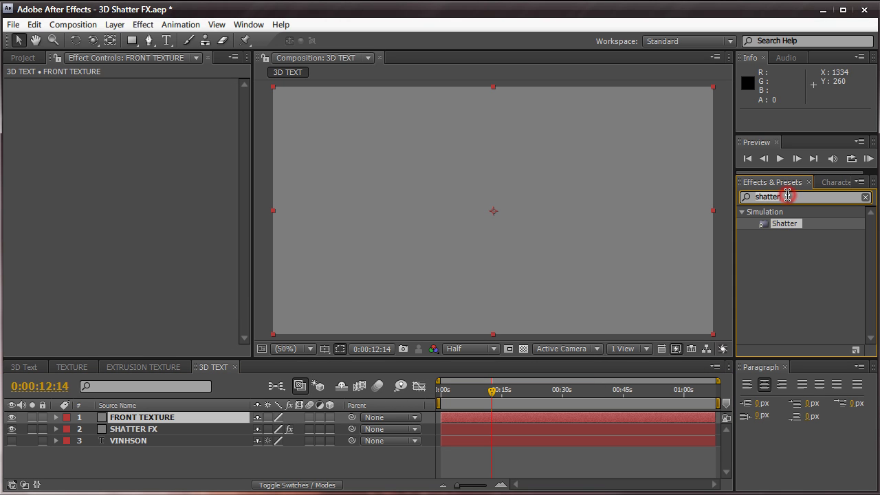
type("ramp")
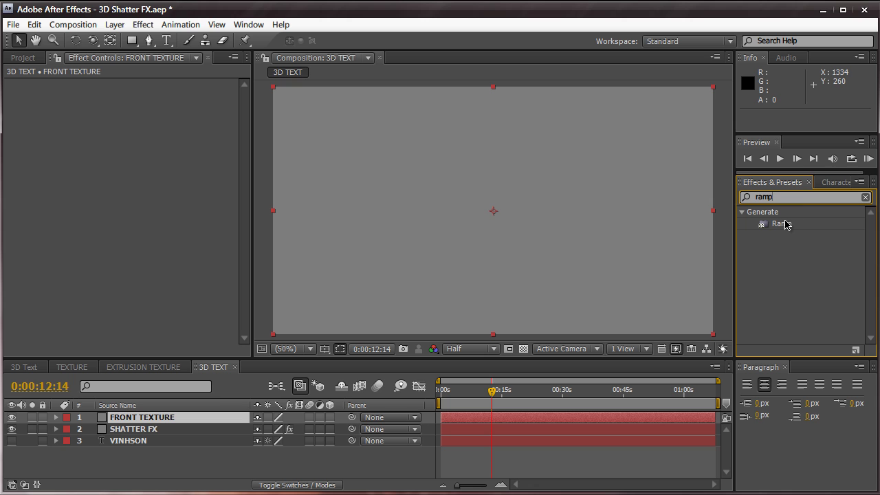
left_click_drag(782, 223, 495, 208)
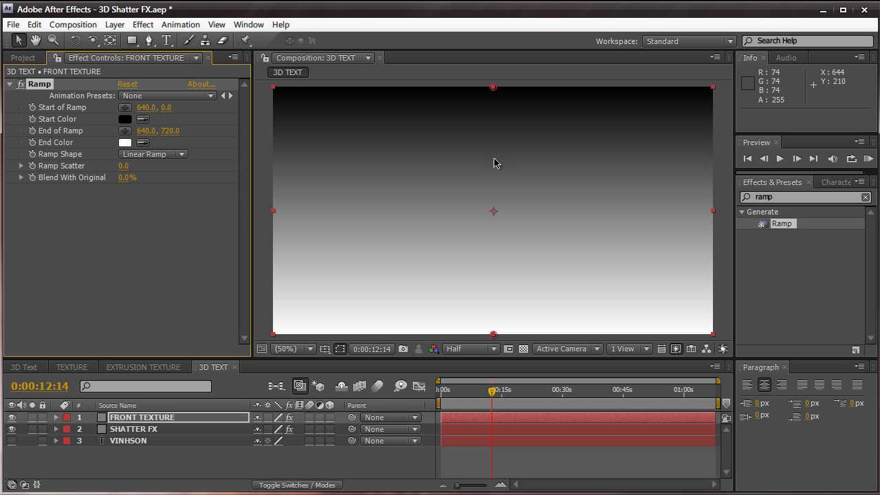
Set the Ramp's start color to light gray and its end color to medium gray.
left_click(126, 119)
left_click_drag(343, 228, 308, 239)
key("Return")
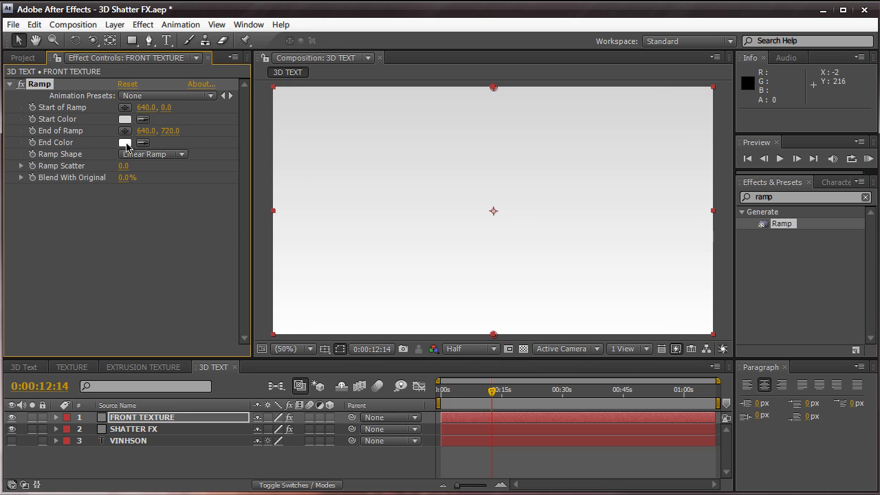
left_click(126, 142)
left_click_drag(338, 318, 330, 303)
key("Return")
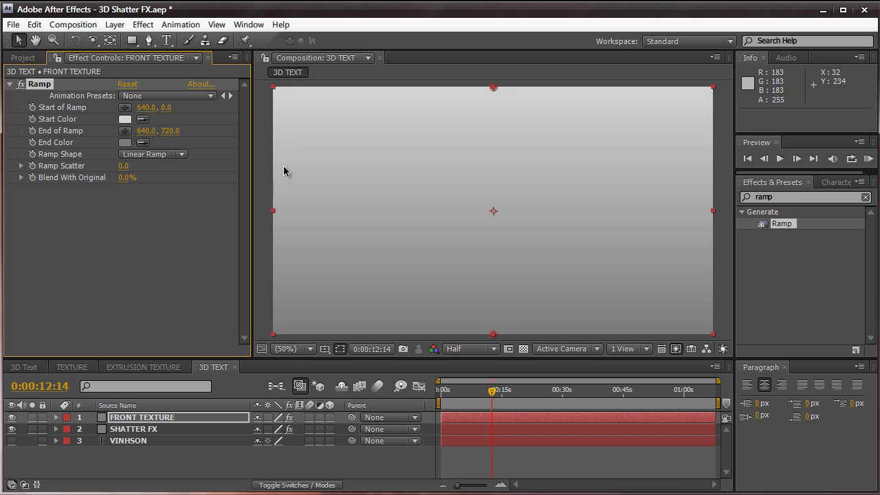
Assign FRONT TEXTURE as Shatter's Front Layer on SHATTER FX and hide the FRONT TEXTURE layer.
left_click(207, 428)
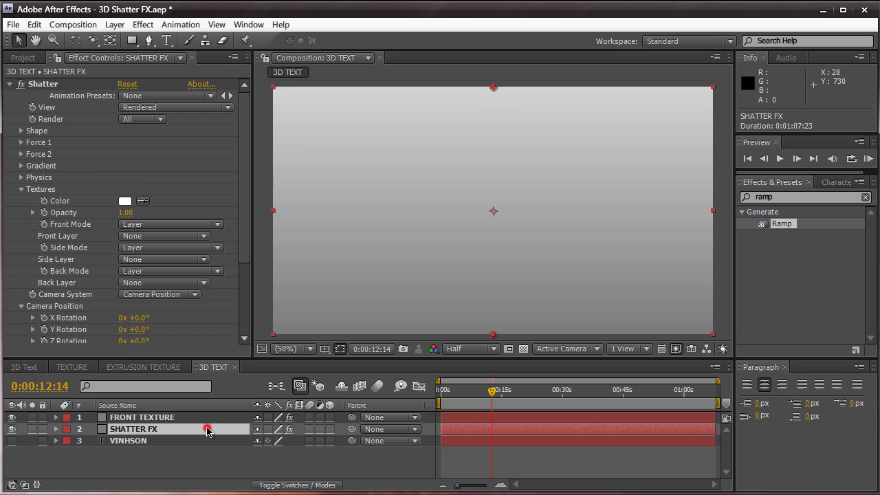
left_click(177, 240)
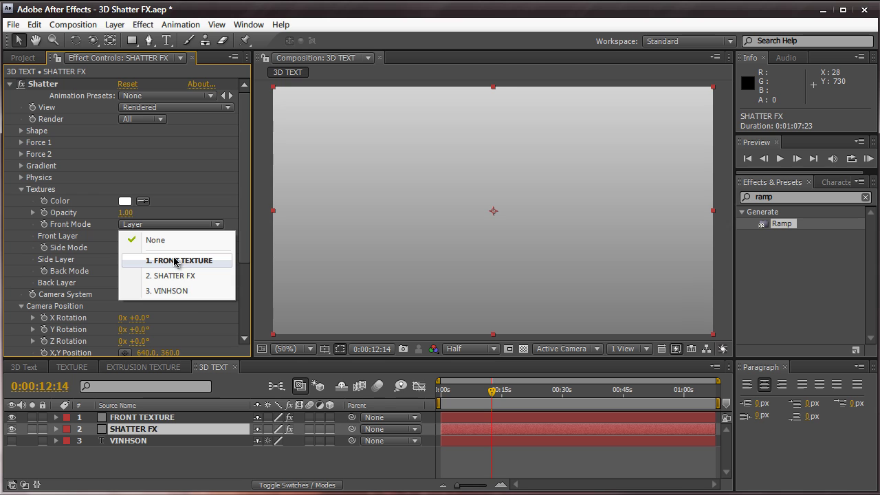
left_click(176, 260)
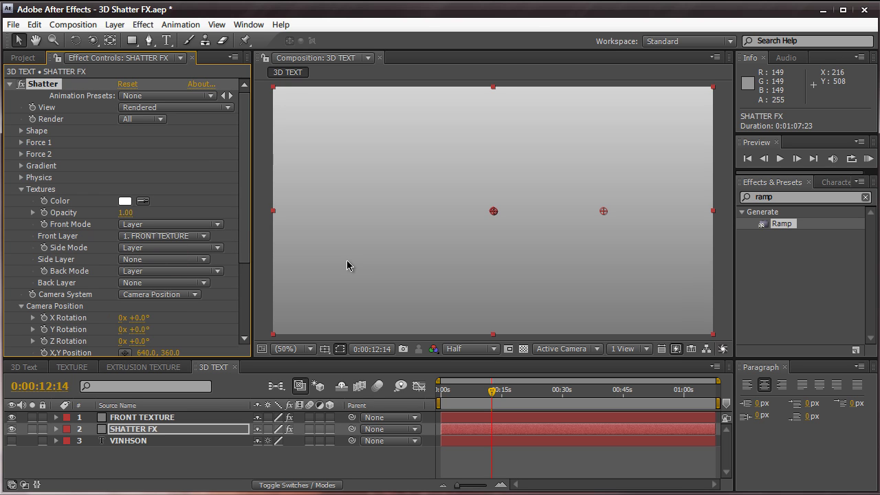
left_click(12, 418)
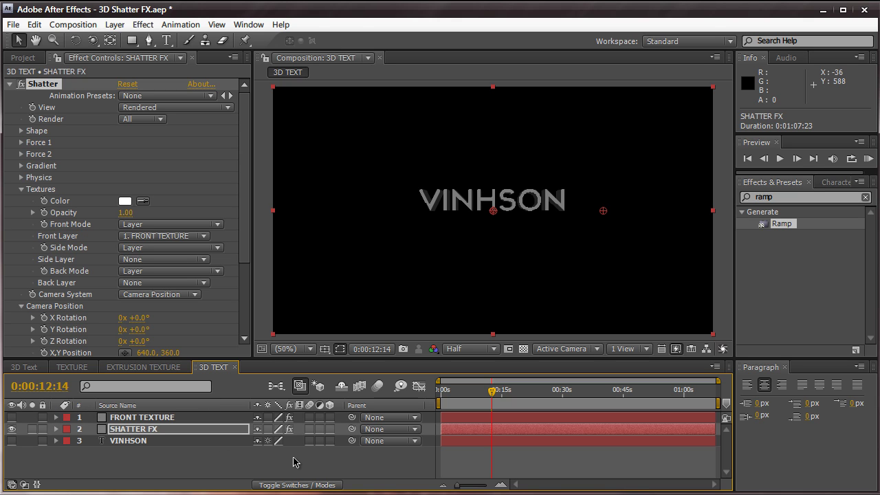
Pre-compose the FRONT TEXTURE layer as FRONT TEXTURE, moving all attributes into the new composition.
left_click(178, 418)
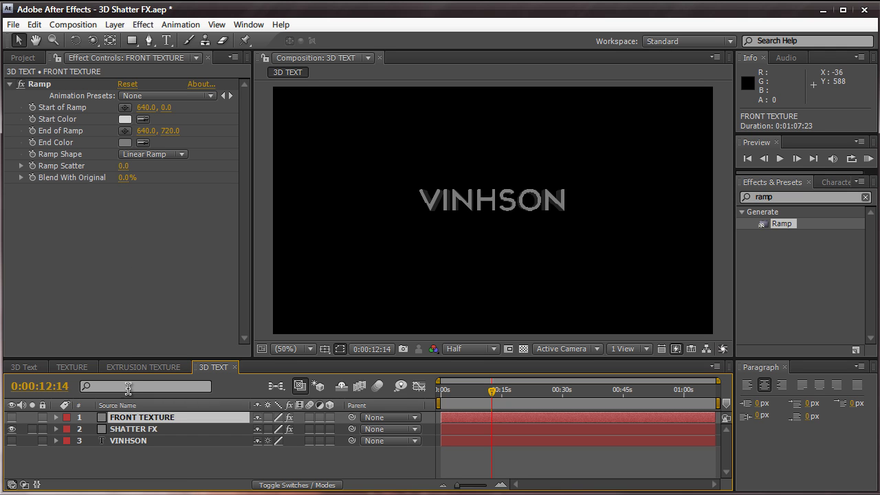
left_click(115, 24)
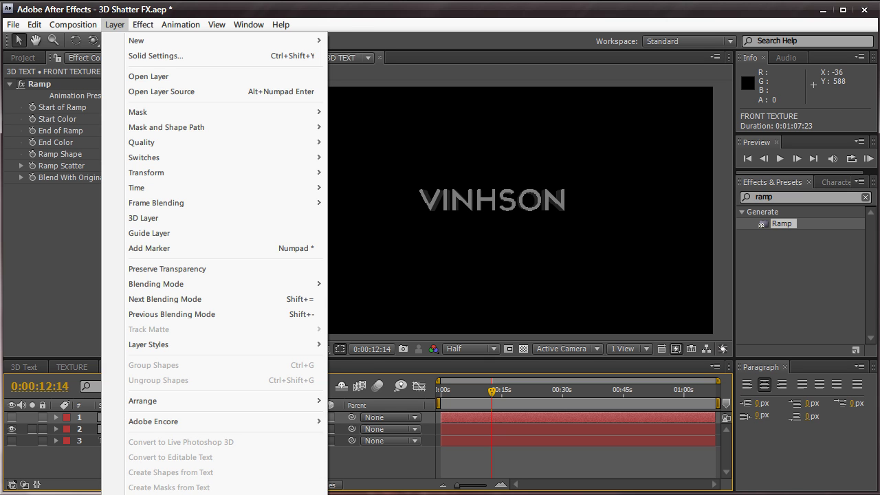
left_click(135, 493)
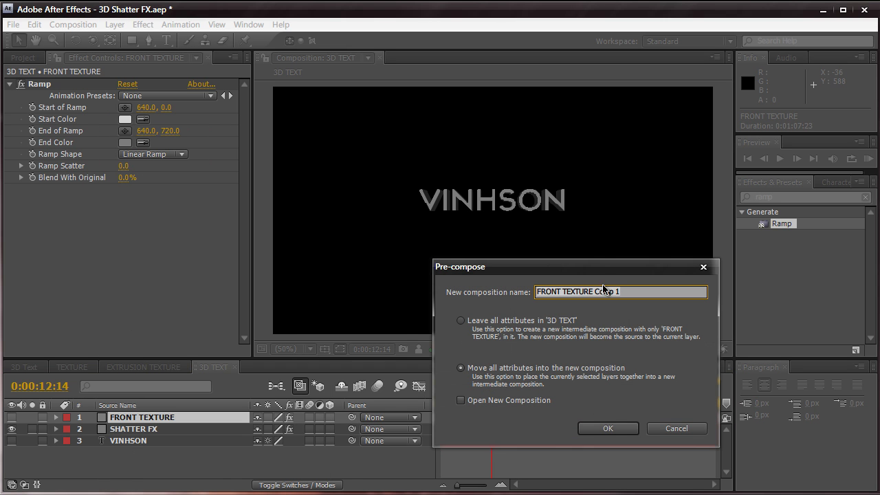
left_click_drag(603, 268, 597, 173)
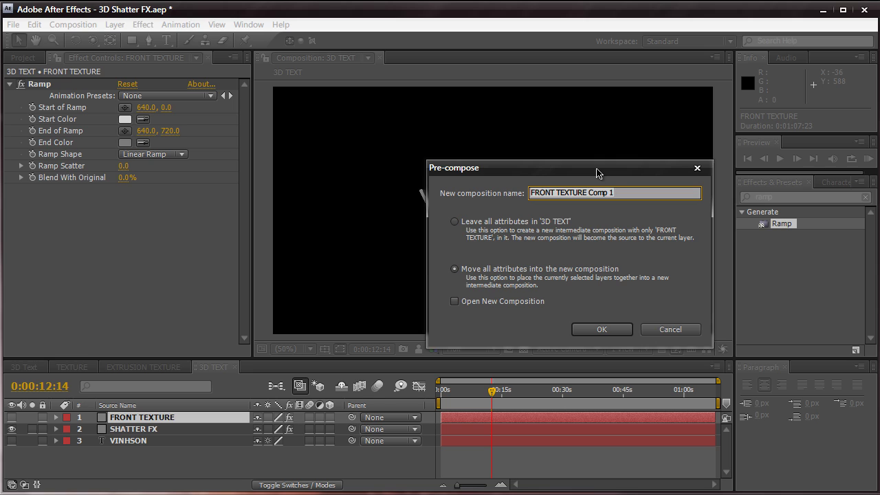
type("FRONT TEXTURE")
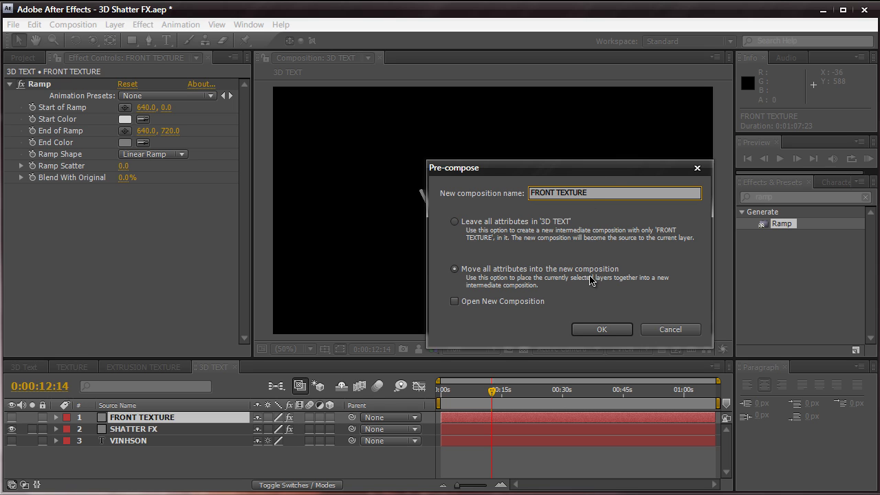
left_click(597, 330)
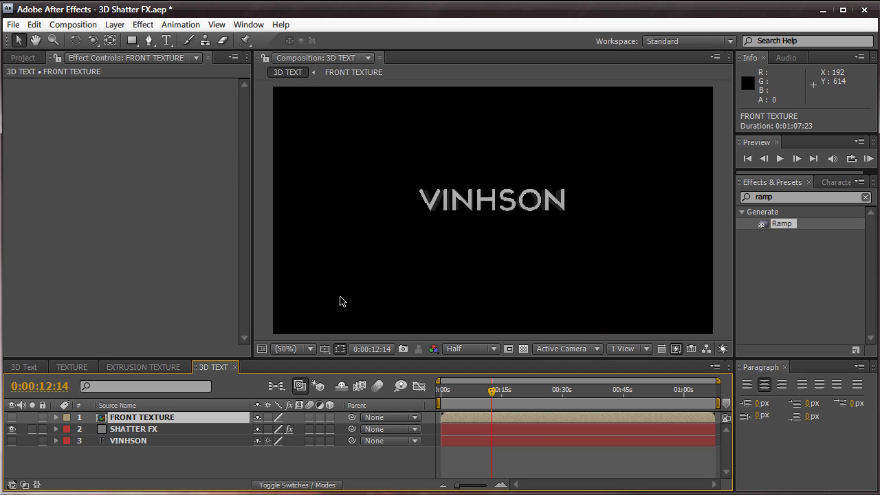
Check the Front Layer assignment in SHATTER FX's Shatter textures, keeping FRONT TEXTURE selected.
left_click(170, 428)
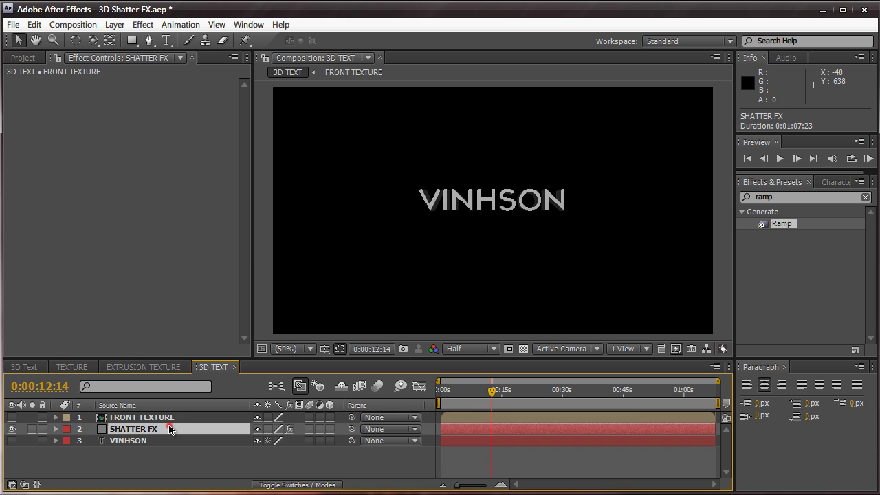
scroll(174, 181, "down", 3)
left_click(174, 174)
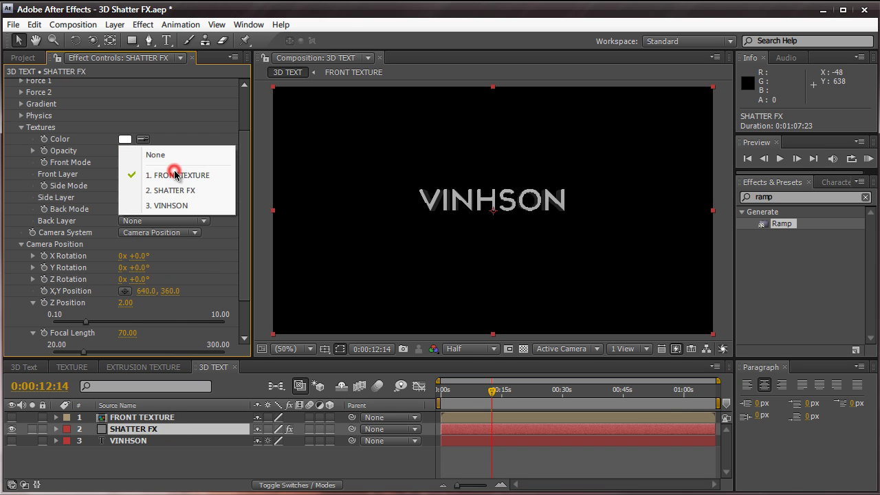
left_click(179, 175)
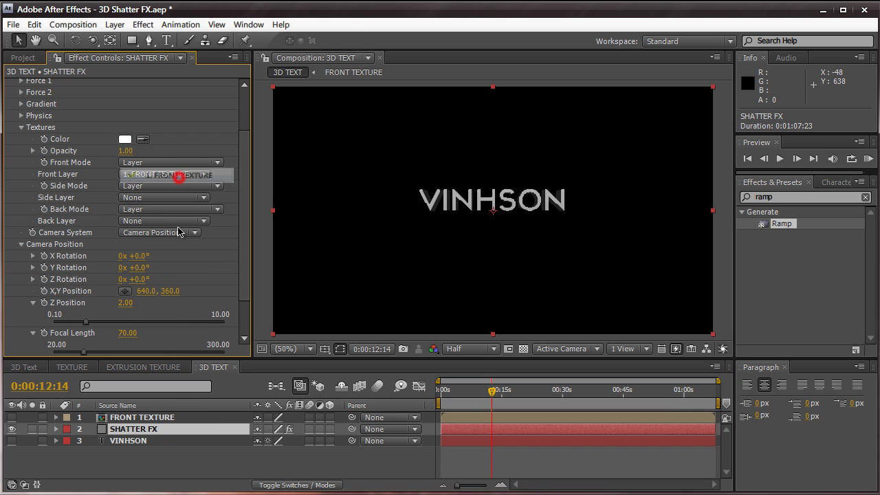
Create a new 50mm camera named Camera in the 3D TEXT composition.
left_click(175, 420)
left_click(178, 427)
key("c")
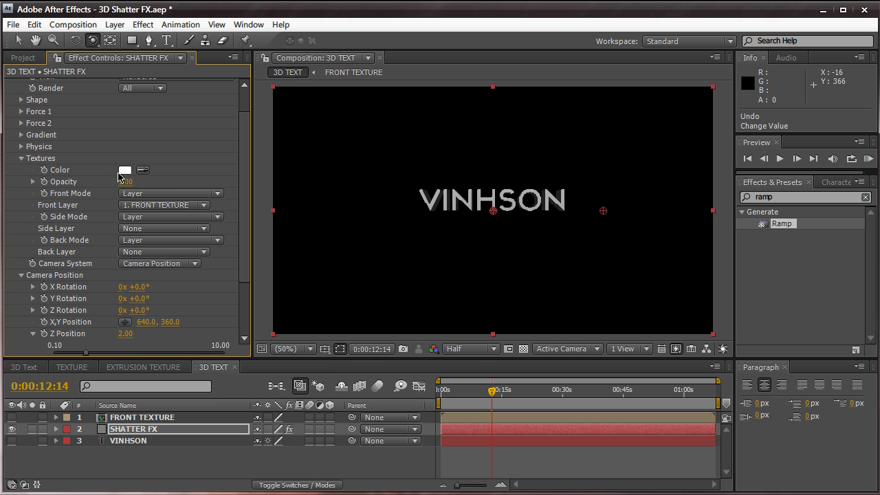
left_click(116, 25)
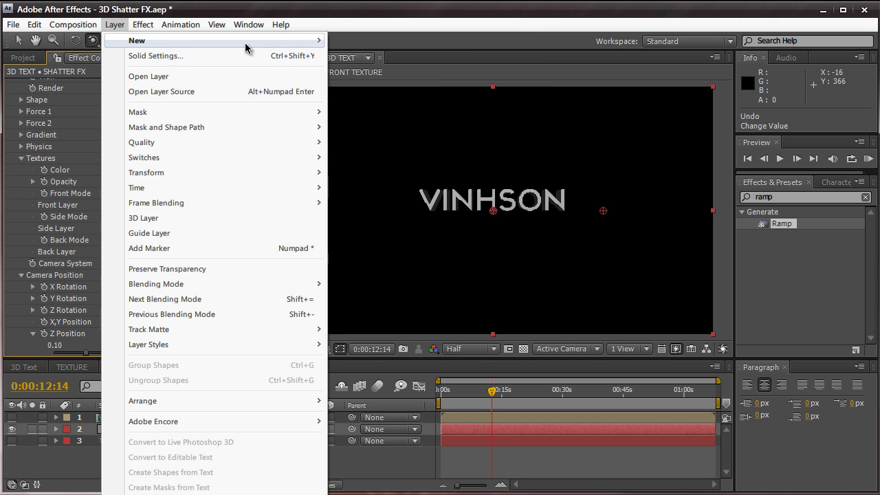
mouse_move(309, 42)
left_click(361, 86)
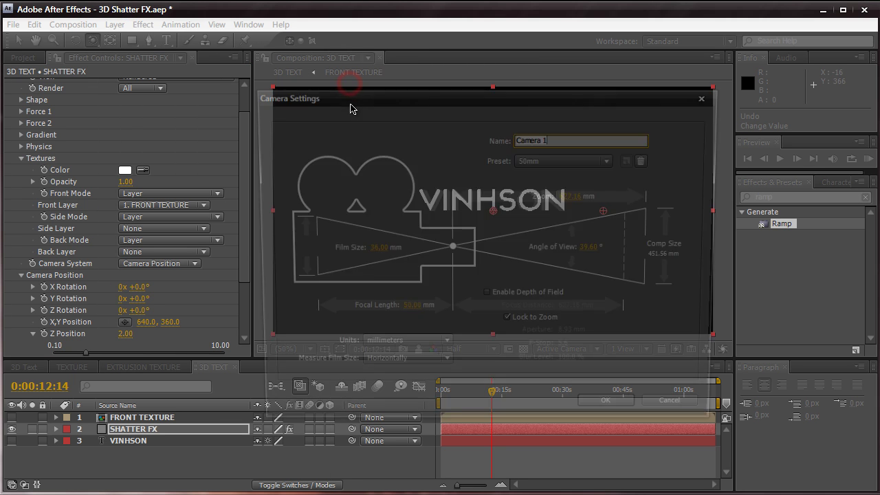
type("Camera")
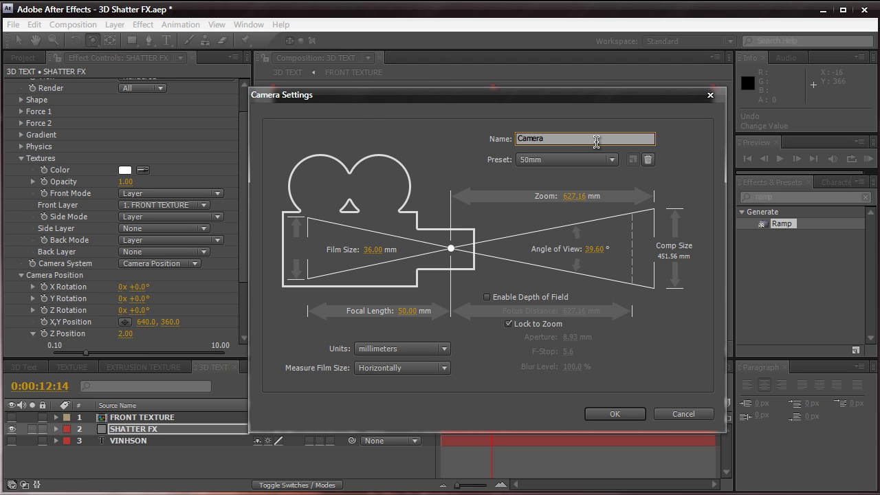
left_click(592, 412)
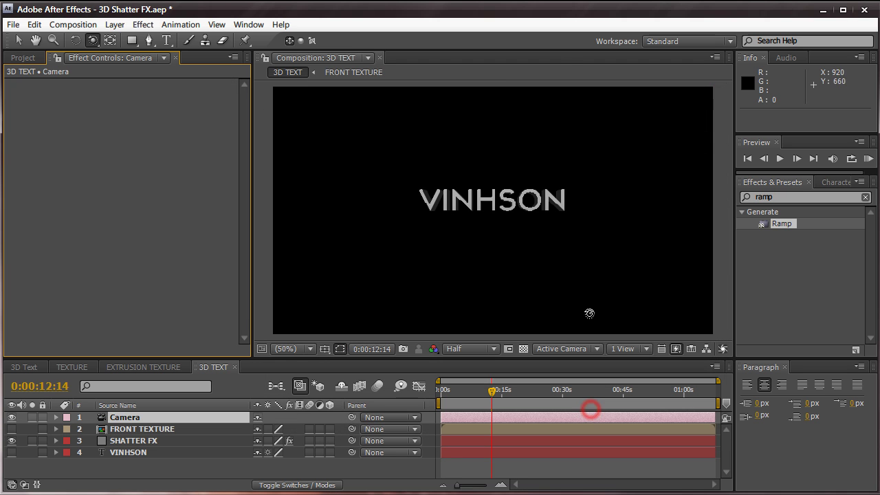
Set Shatter's Camera System on SHATTER FX to Comp Camera and orbit the camera to about 2094, 267, -1018 for a side view.
left_click(586, 201)
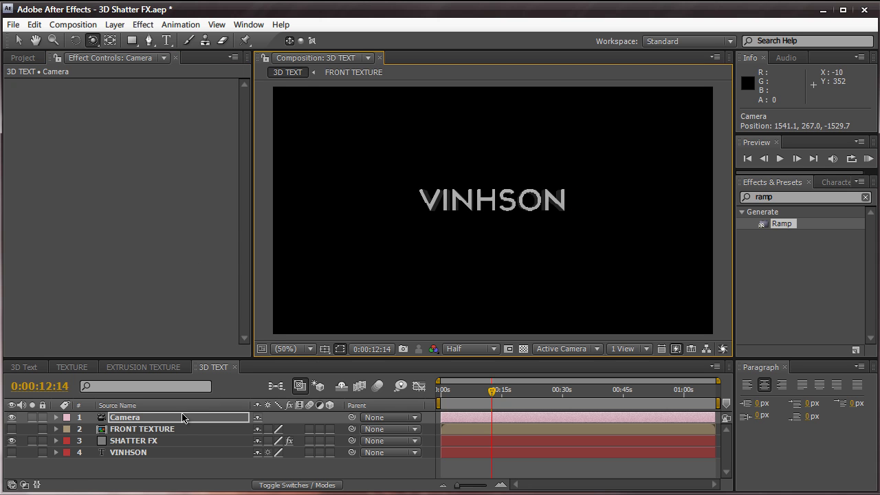
left_click(183, 442)
scroll(183, 182, "down", 3)
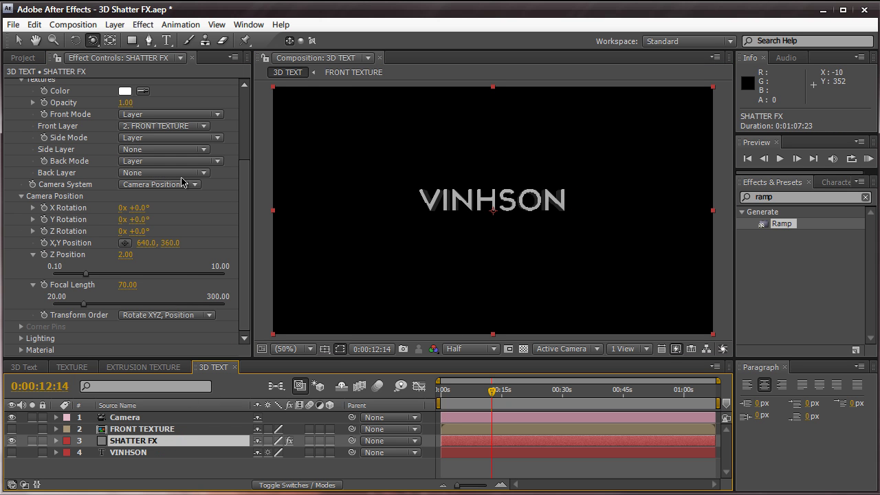
left_click(69, 186)
left_click(130, 190)
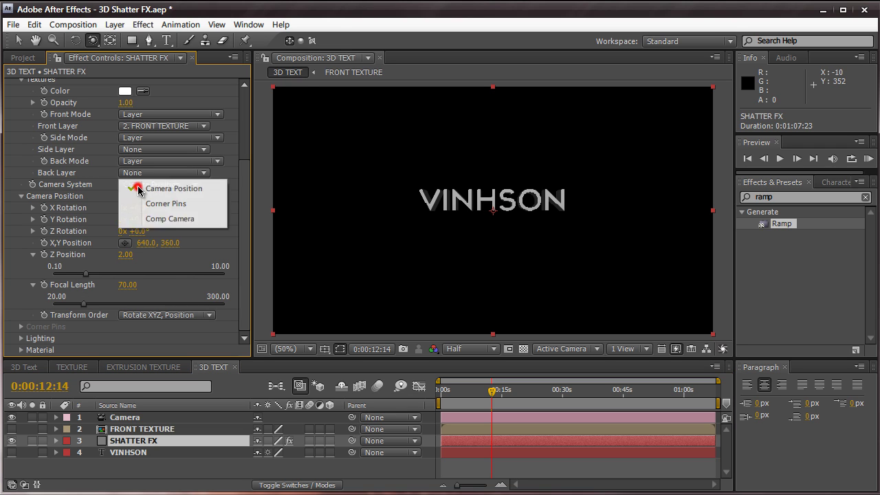
left_click(140, 218)
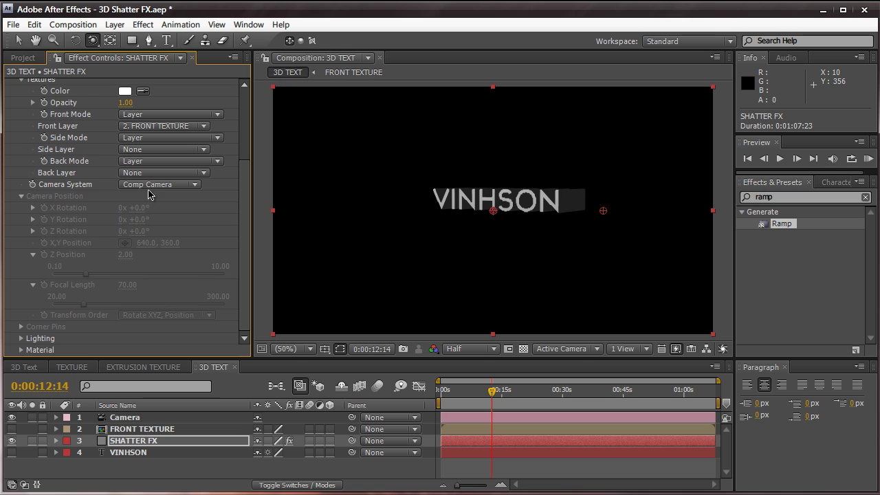
left_click_drag(436, 223, 410, 233)
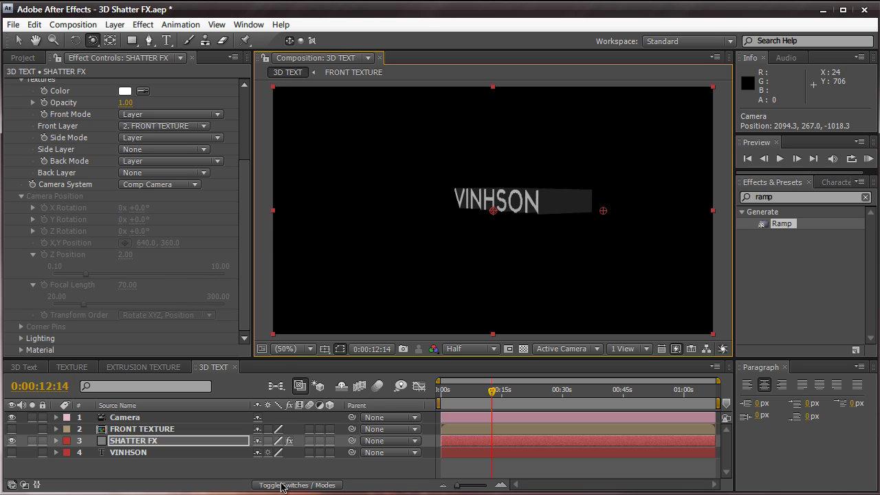
Create a gray 1280 x 720 px solid named SIDE TEXTURE.
left_click(269, 463)
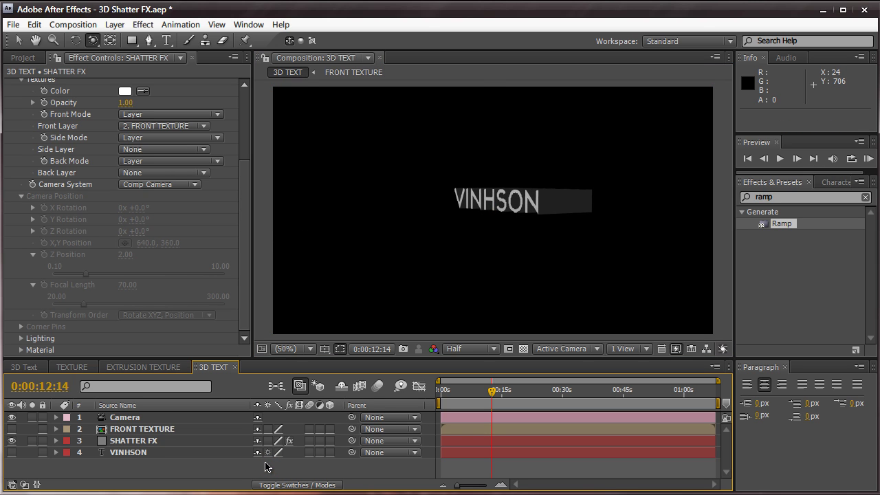
key("ctrl+y")
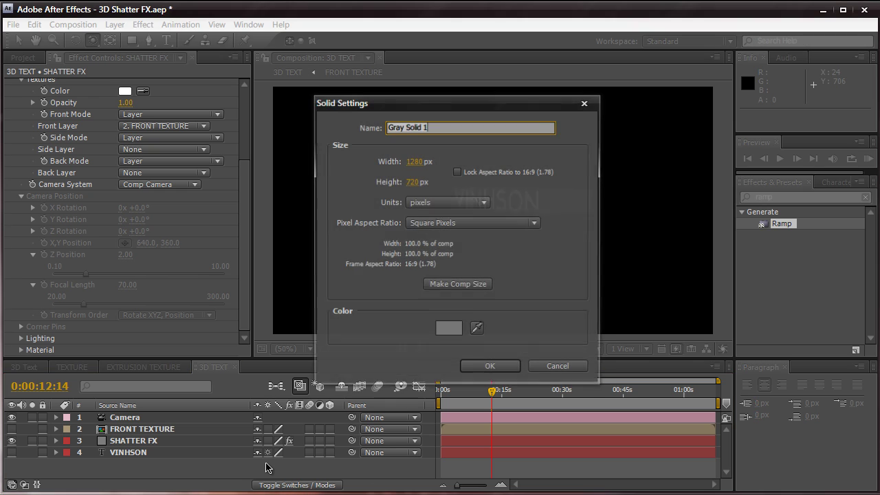
type("SIDE TEXTURE")
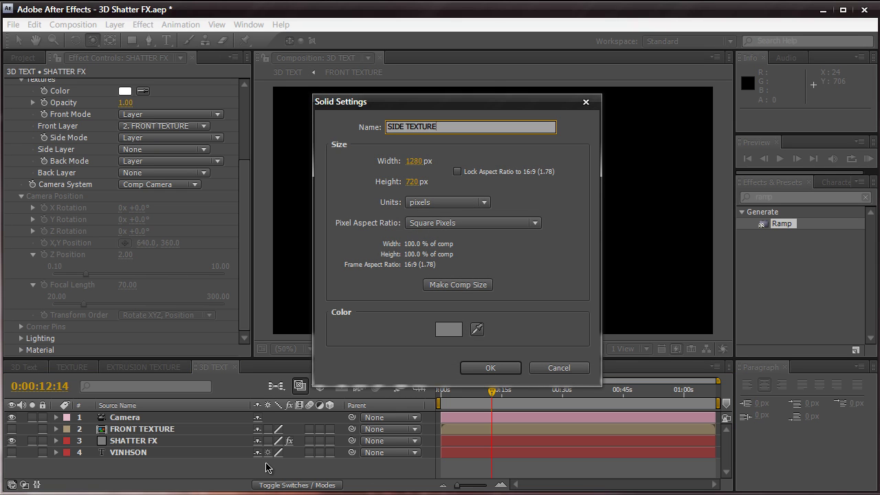
key("Return")
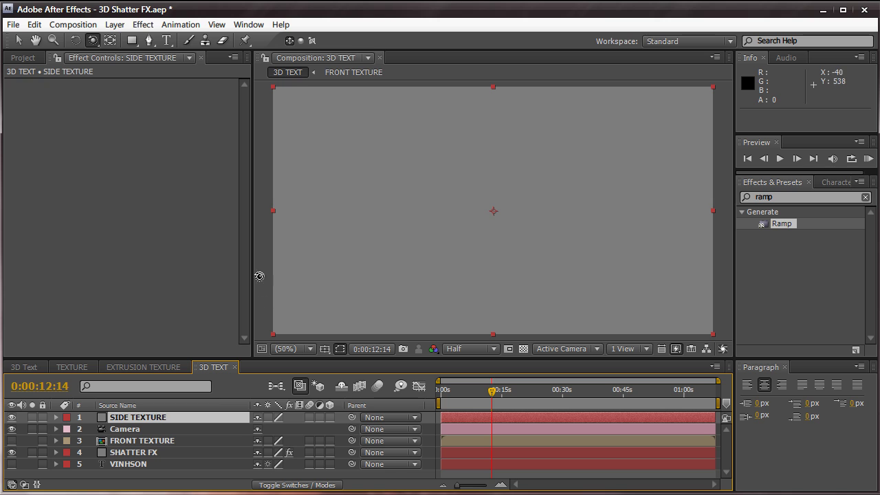
Find the Fractal Noise effect and apply it to the SIDE TEXTURE solid.
left_click(795, 198)
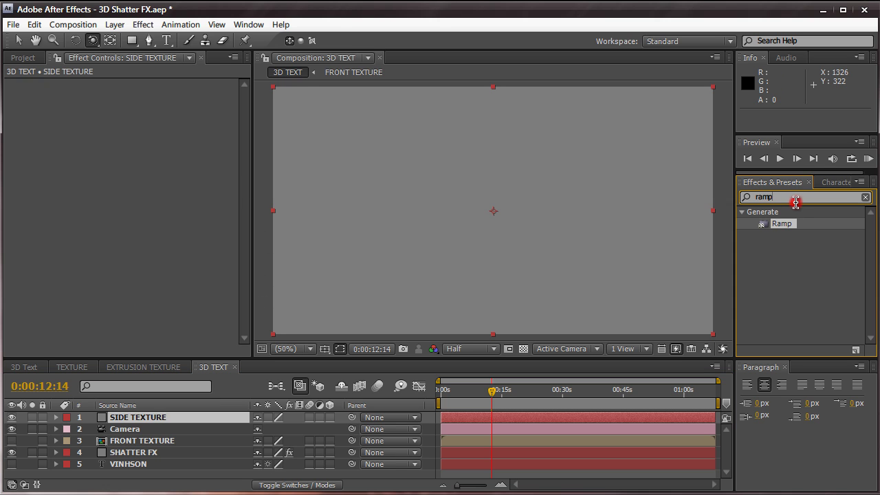
type("fractal")
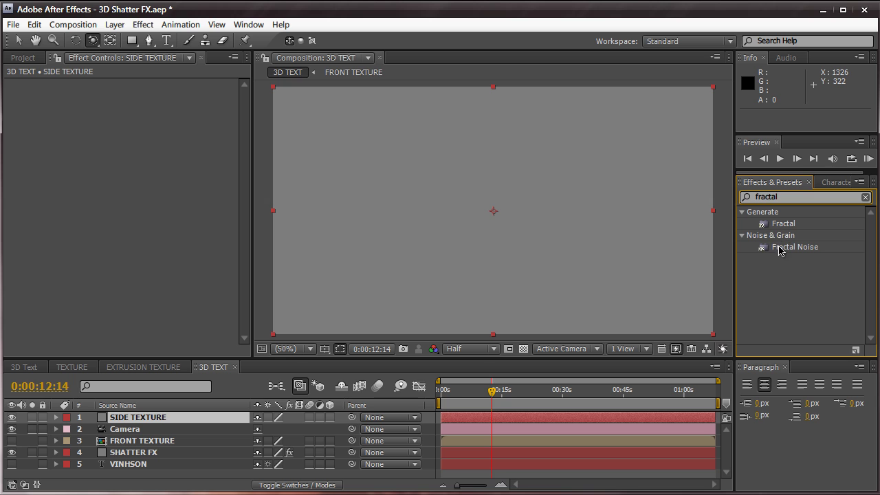
left_click_drag(781, 247, 601, 295)
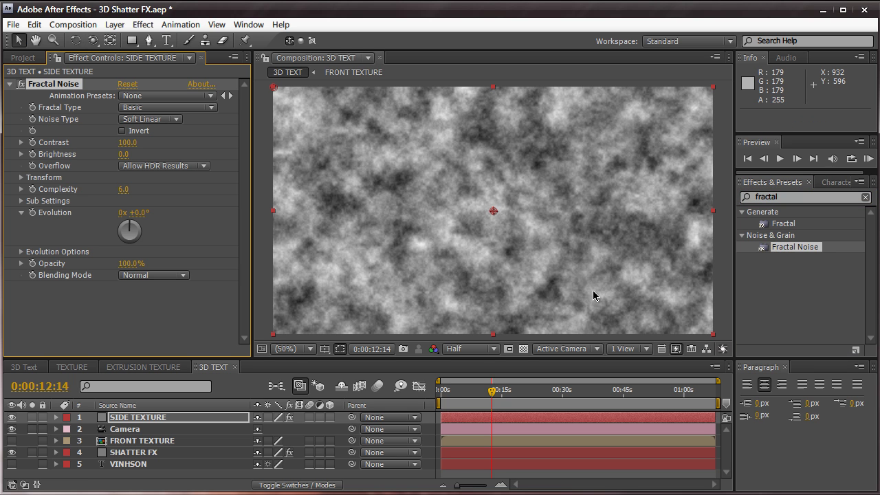
Turn off the Fractal Noise's Uniform Scaling, then set Scale Width to 600 and Scale Height to about 38.6.
left_click(22, 178)
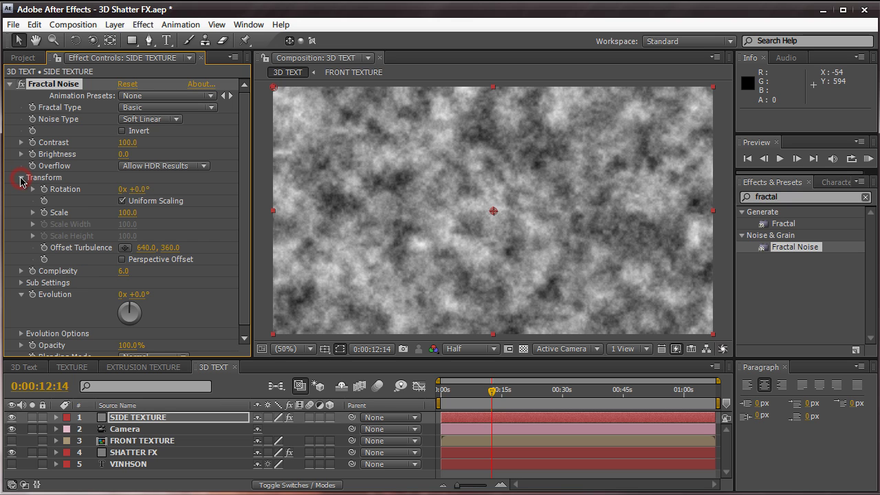
left_click(122, 201)
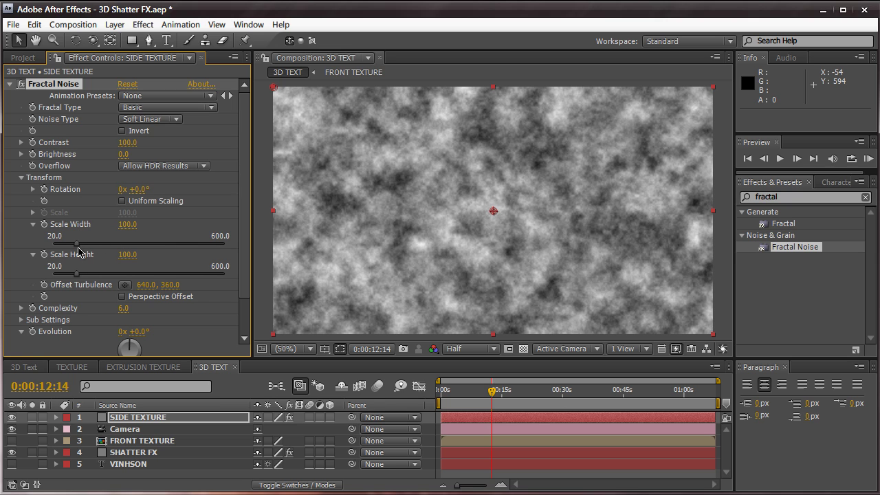
left_click_drag(79, 246, 228, 244)
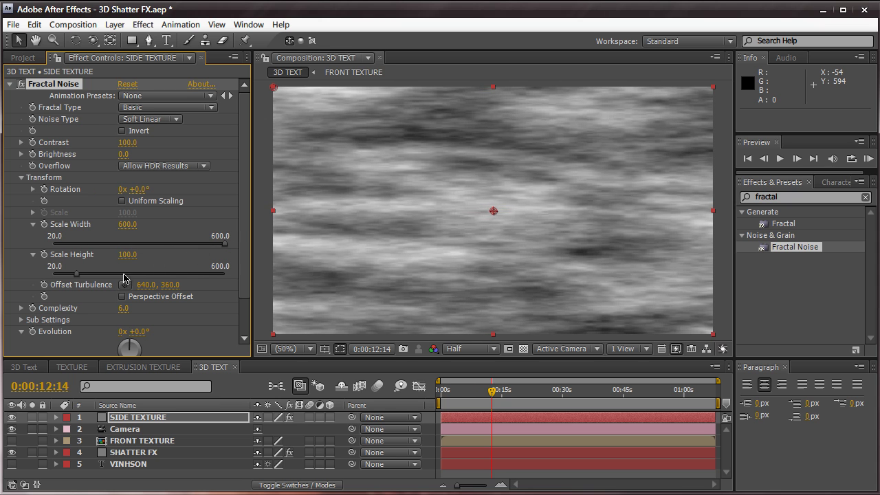
left_click_drag(77, 278, 59, 278)
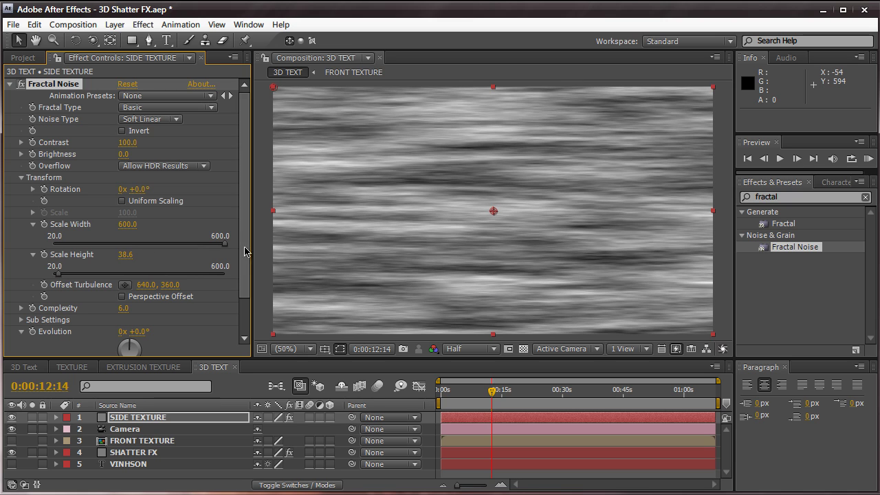
Find the Curves color correction effect and apply it to the SIDE TEXTURE solid.
left_click(826, 198)
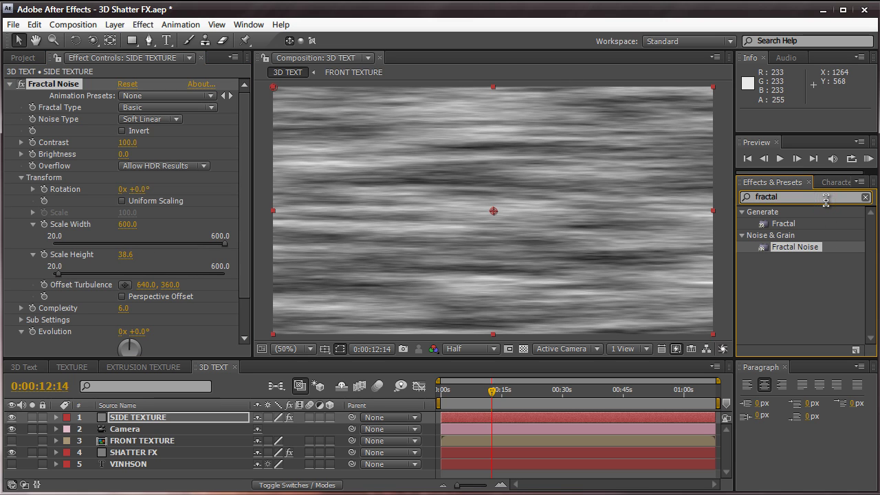
key("ctrl+a")
type("curves")
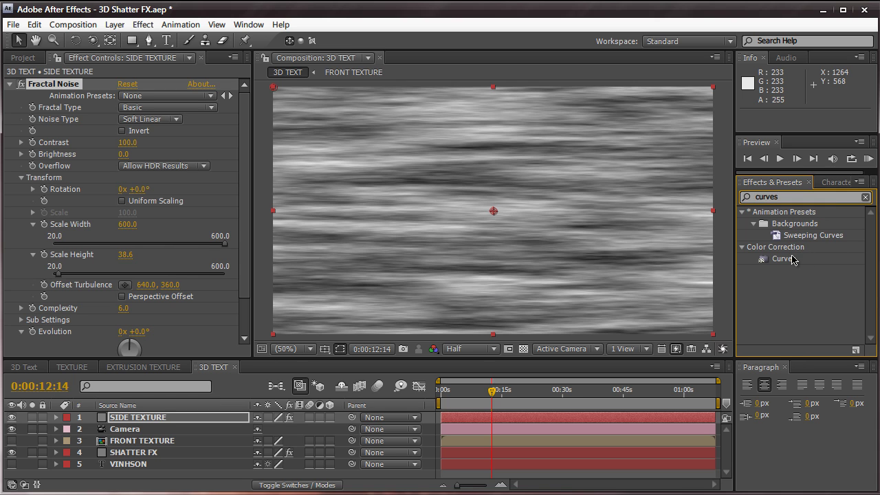
left_click_drag(792, 259, 623, 281)
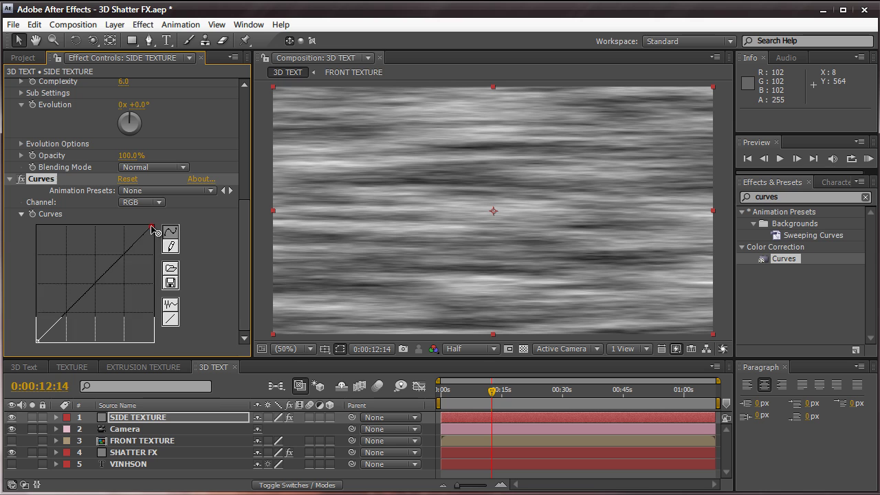
Darken SIDE TEXTURE by lowering the RGB curve's white end point, and shape a slight S-curve with two added points.
left_click_drag(153, 228, 163, 261)
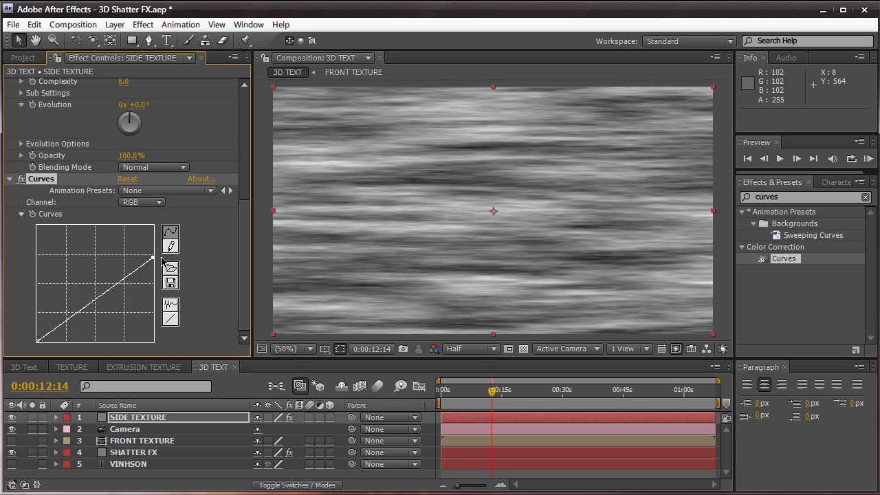
left_click_drag(121, 281, 120, 278)
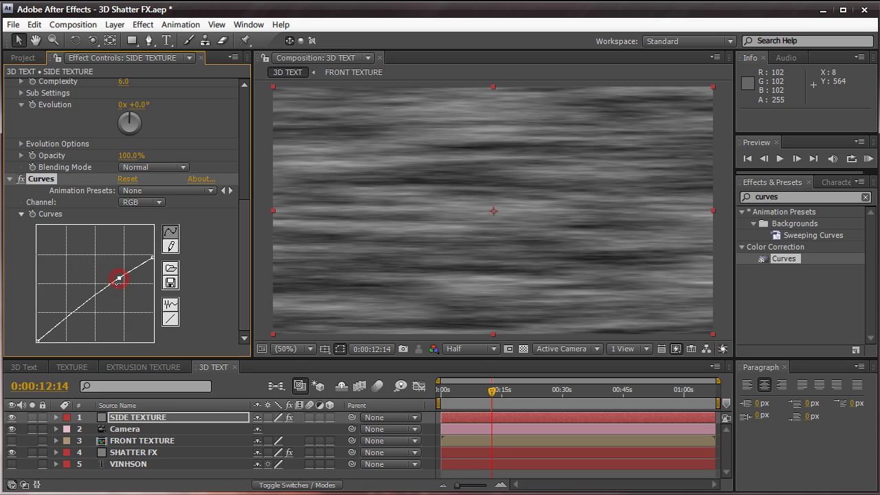
left_click_drag(80, 309, 79, 311)
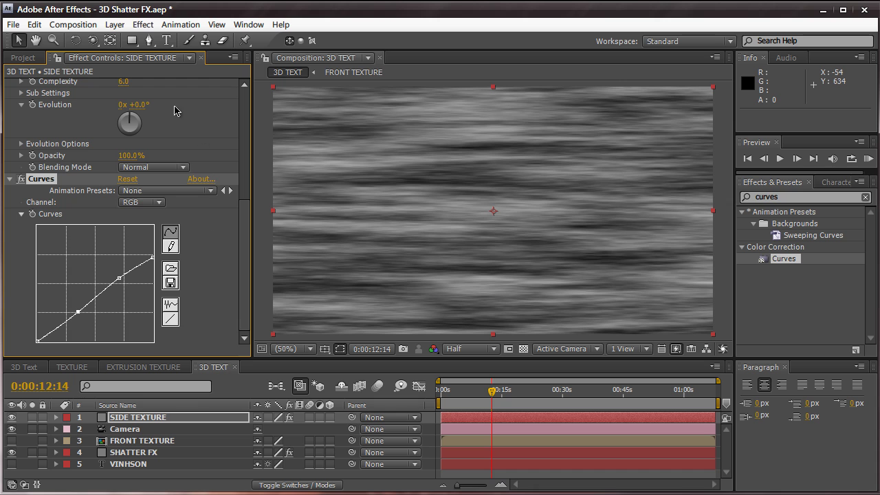
Pre-compose the SIDE TEXTURE layer as SIDE TEXTURE, moving all attributes into the new composition.
left_click(114, 24)
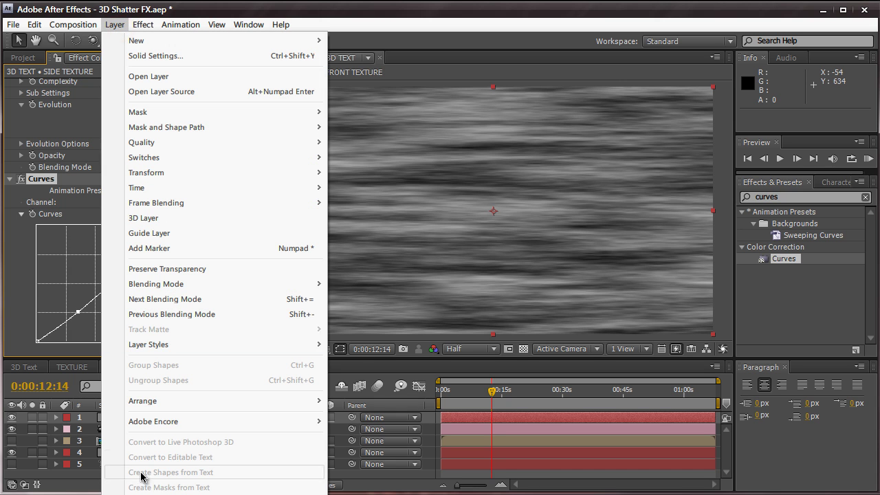
key("ctrl+shift+c")
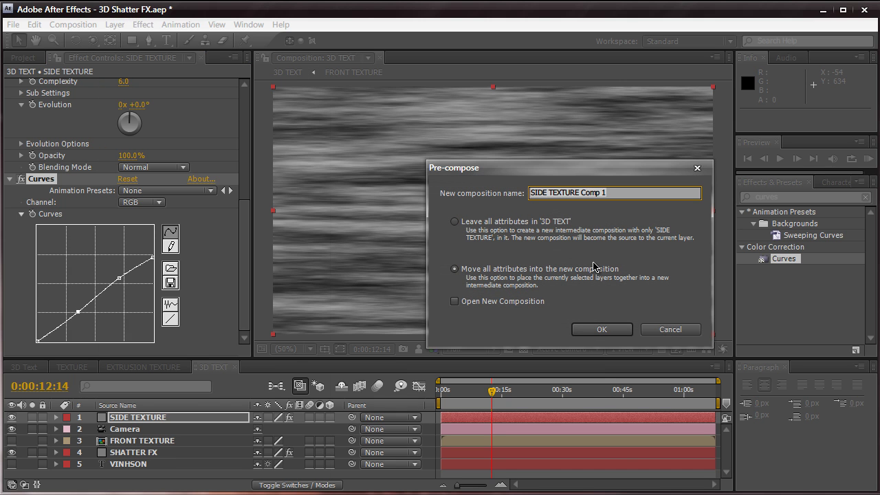
type("SIDE")
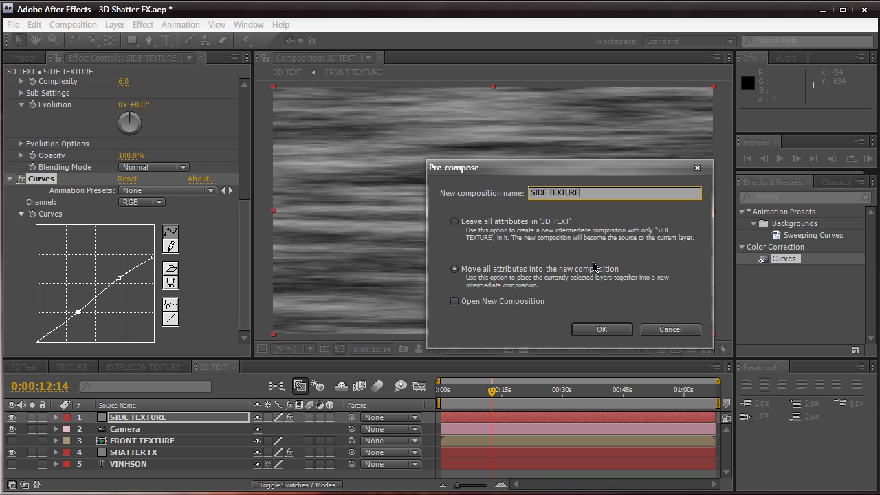
left_click(601, 329)
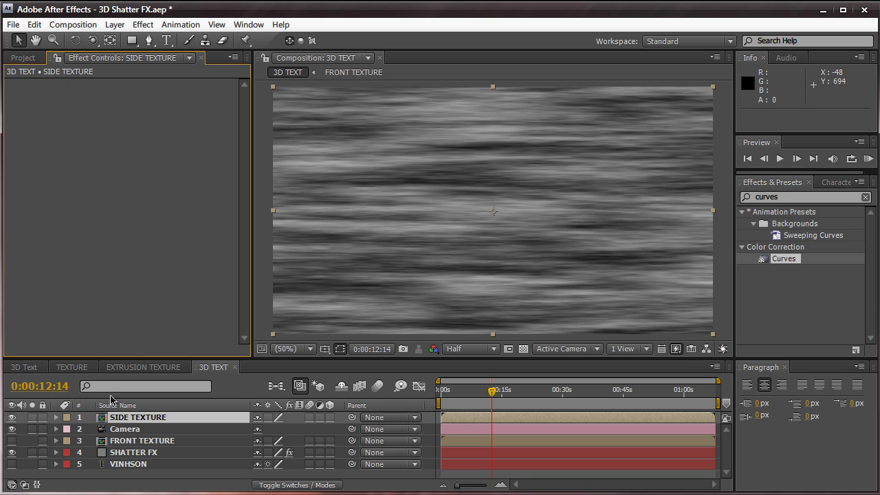
Hide the SIDE TEXTURE layer and assign it as Shatter's Side Layer on SHATTER FX.
left_click(12, 417)
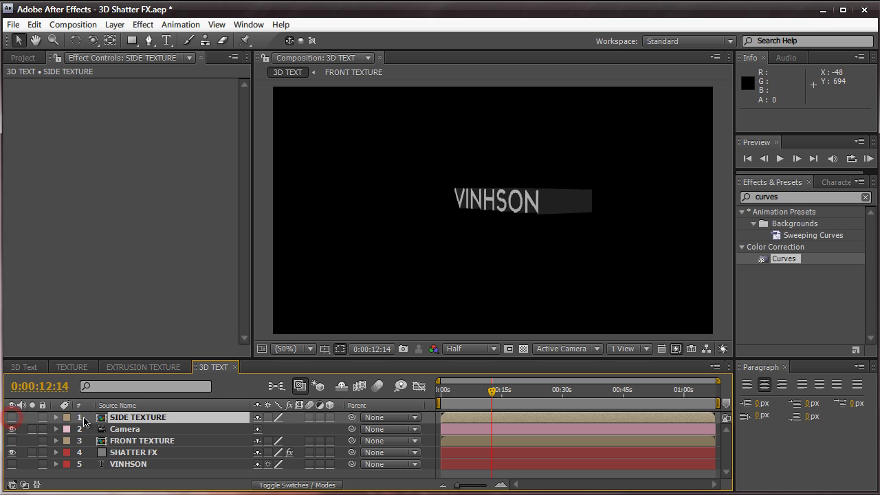
left_click(123, 455)
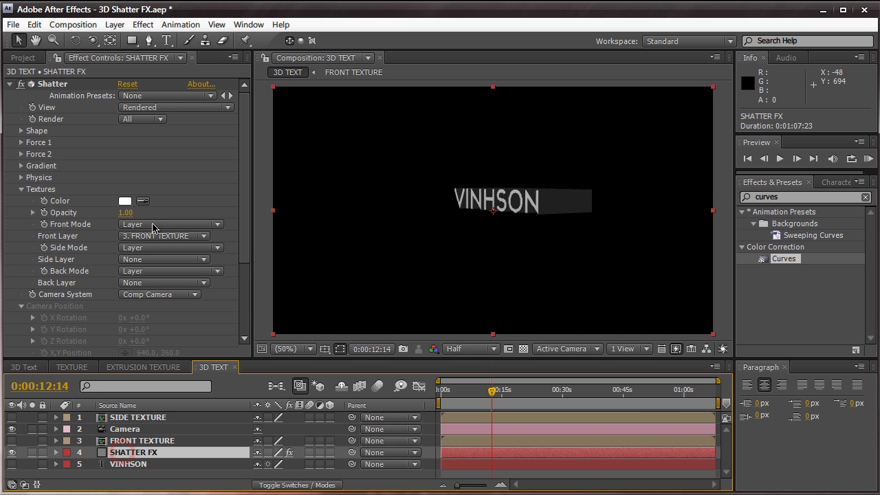
left_click(153, 262)
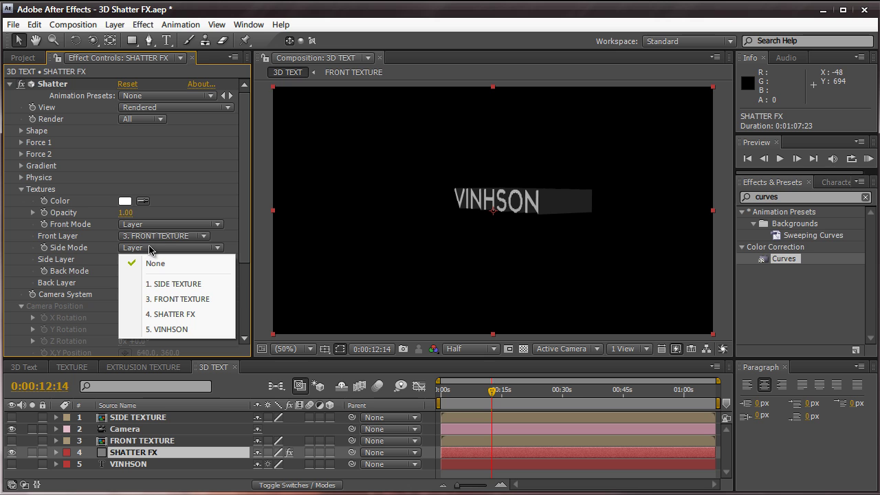
left_click(149, 283)
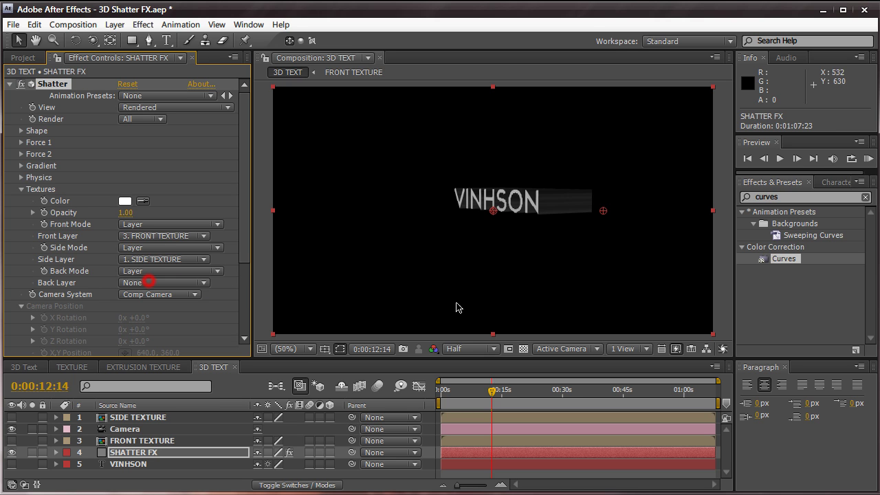
Orbit the comp camera around the VINHSON text to a nearly frontal view, at about 594, 298, -1776.
key("c")
left_click_drag(458, 304, 525, 221)
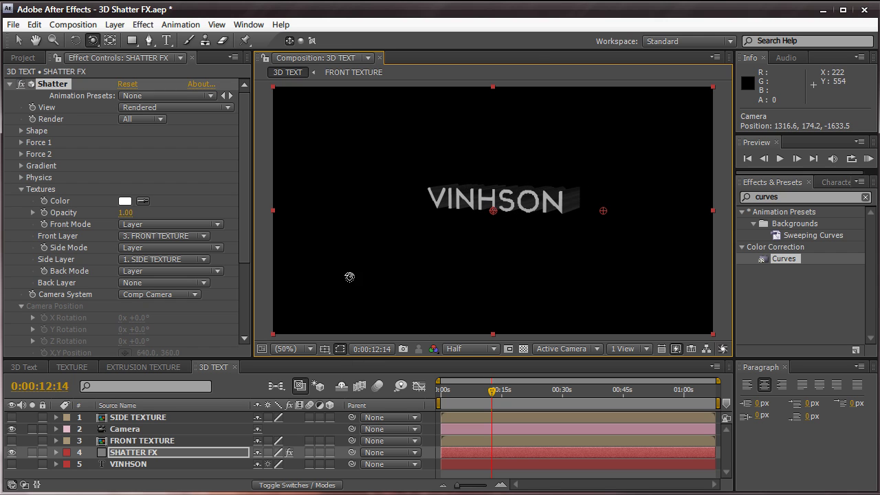
left_click_drag(353, 222, 387, 216)
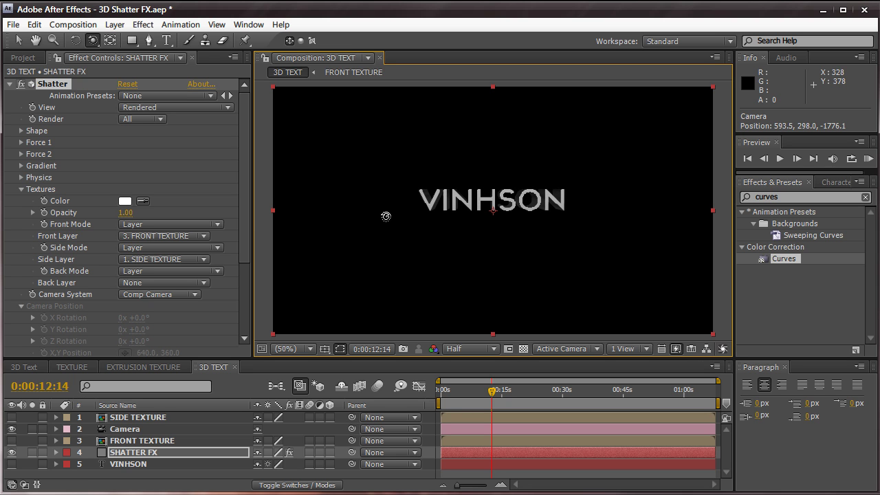
Add a white Point light named Light 1 with 100% intensity and no shadow casting to the 3D TEXT composition.
left_click(115, 25)
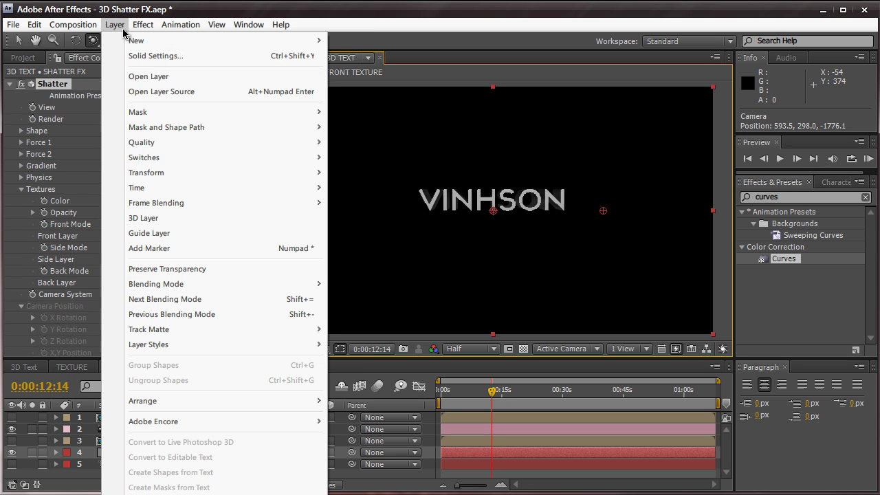
mouse_move(203, 44)
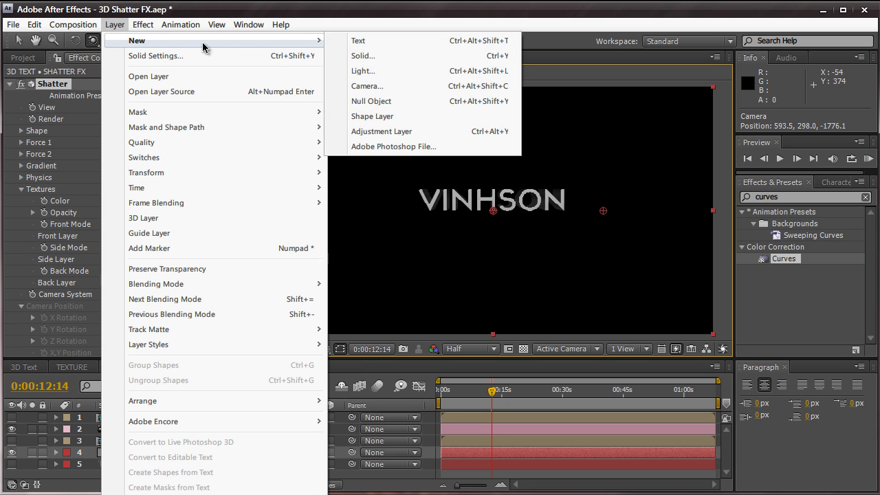
left_click(363, 71)
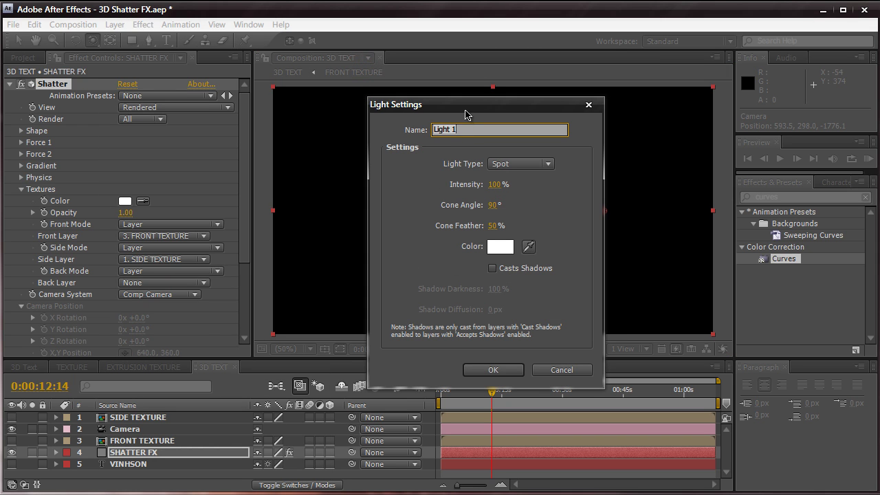
left_click(521, 164)
left_click(519, 206)
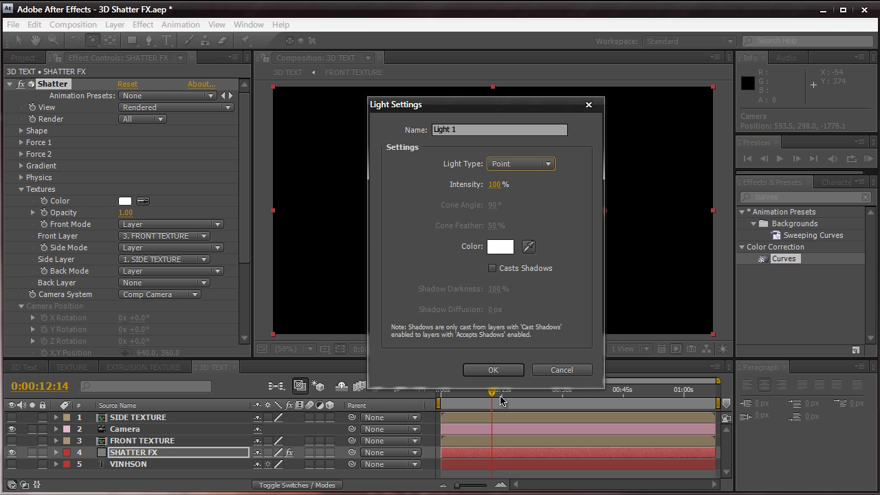
left_click(493, 370)
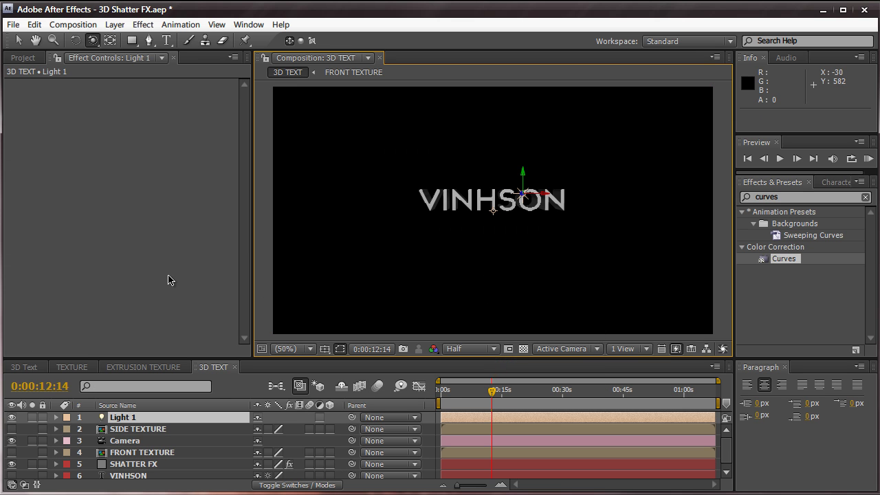
Set the Light Type in Shatter's Lighting settings on SHATTER FX to First Comp Light.
left_click(155, 461)
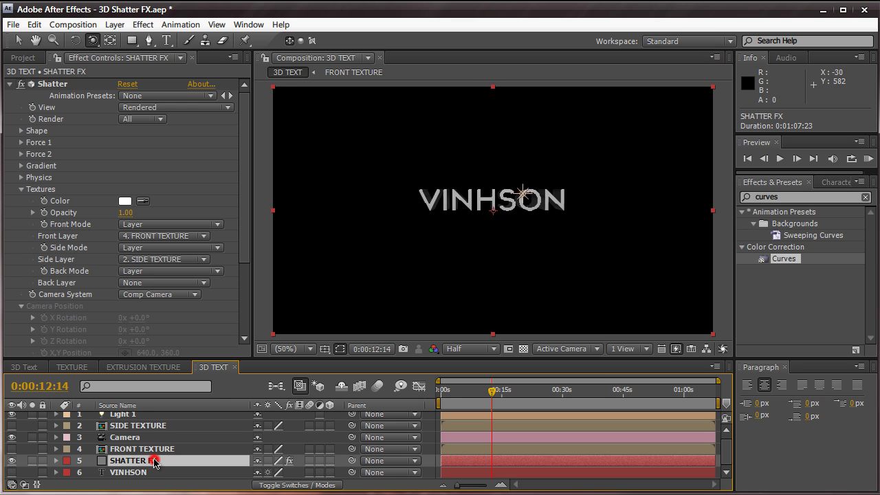
scroll(149, 270, "down", 4)
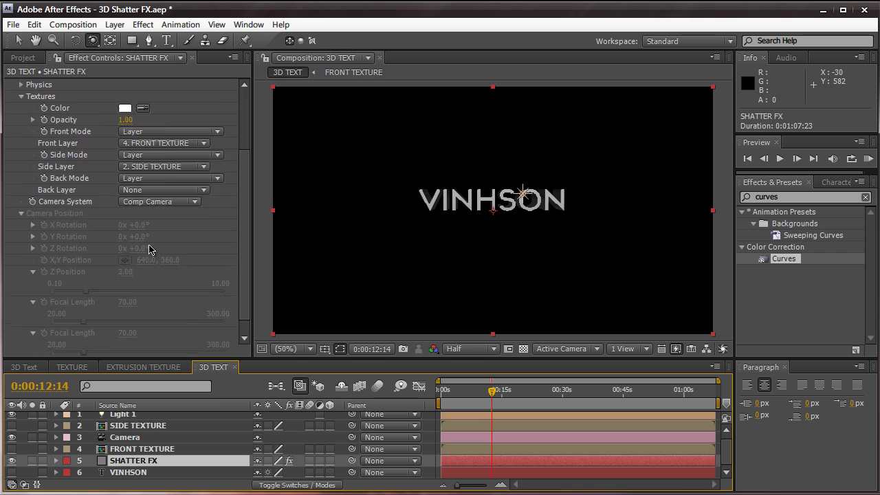
left_click(25, 340)
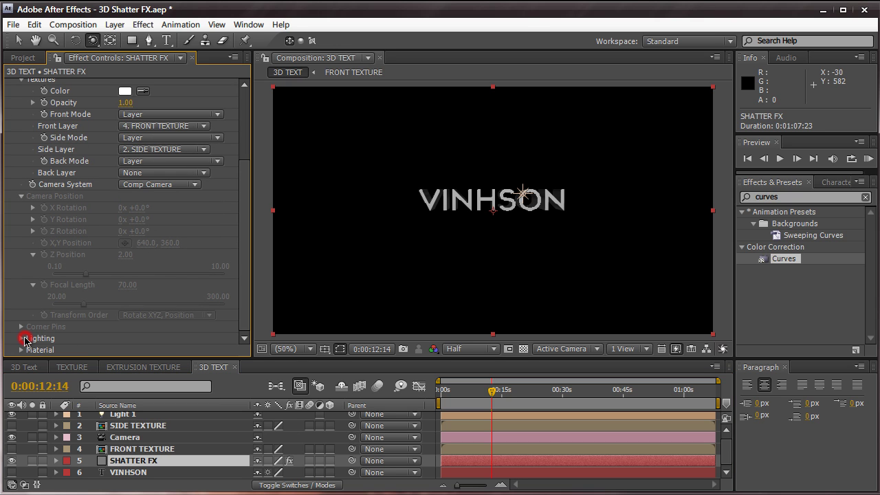
scroll(23, 340, "down", 2)
left_click(144, 291)
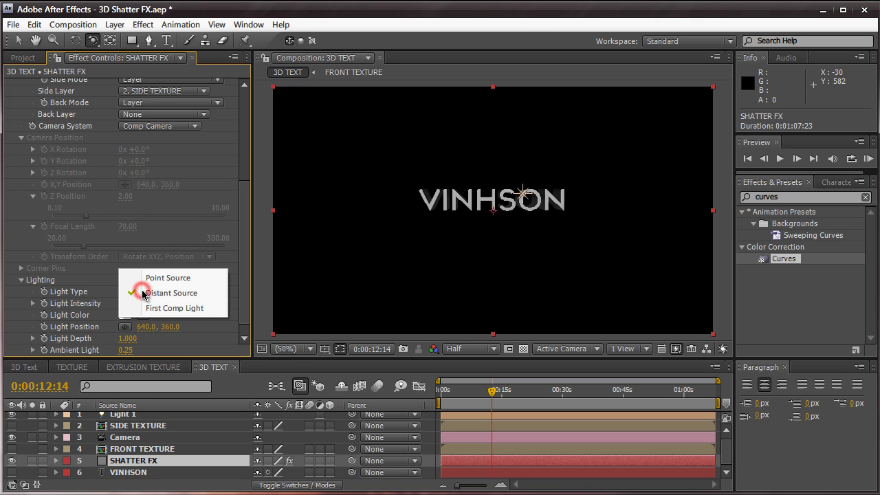
left_click(174, 311)
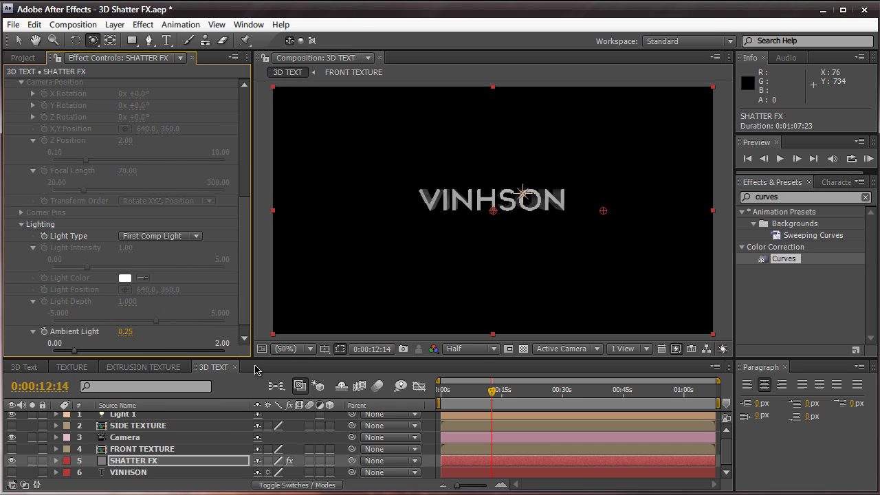
Reposition Light 1 to 638.3, 306.7, 92.6.
scroll(212, 431, "up", 1)
left_click(212, 417)
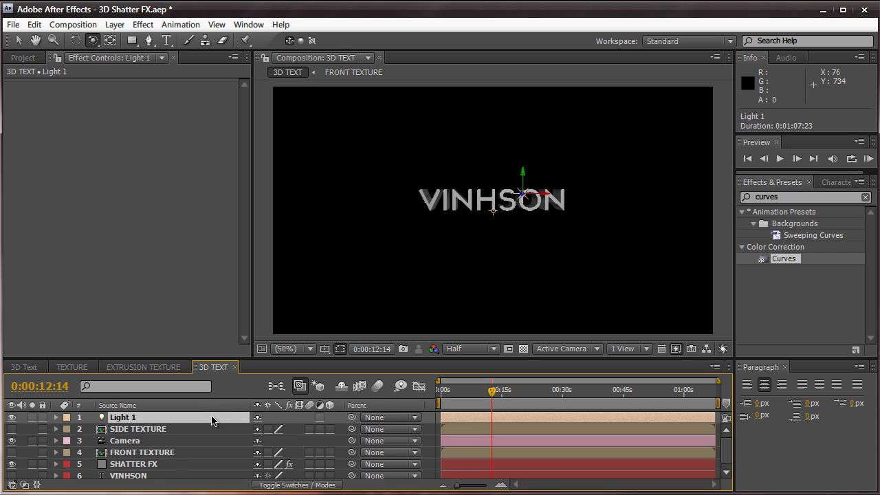
key("p")
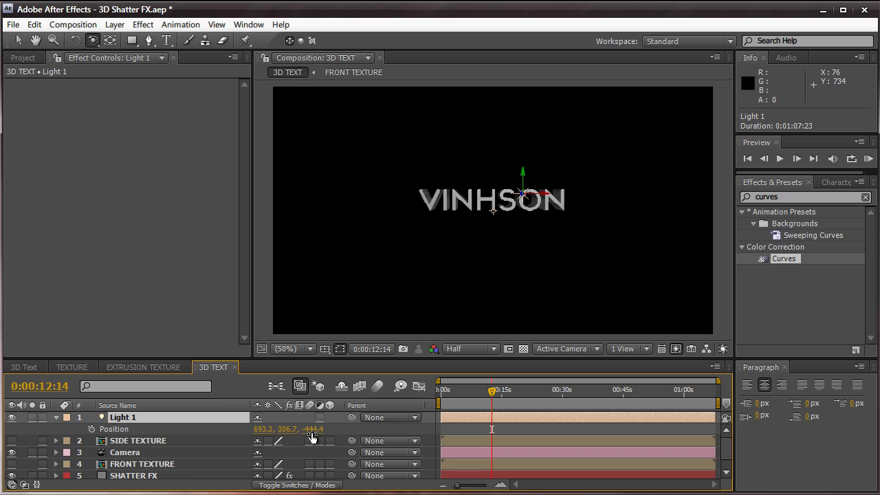
left_click_drag(313, 437, 515, 274)
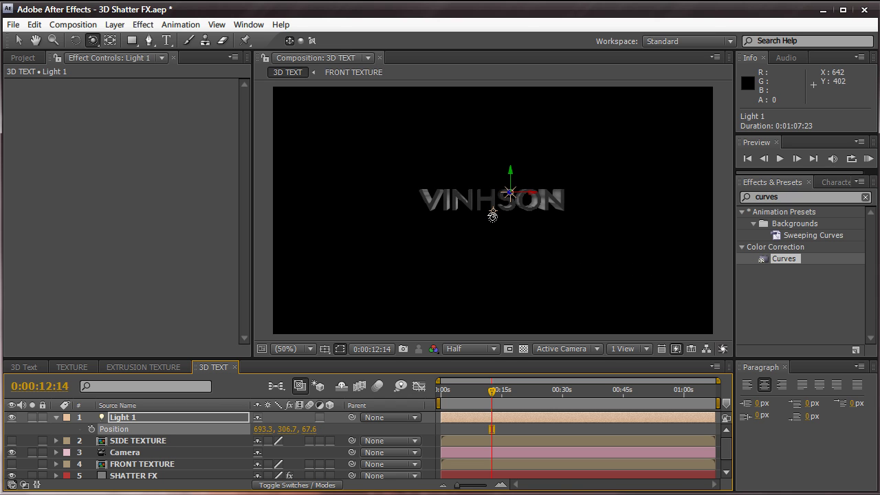
left_click_drag(263, 429, 228, 429)
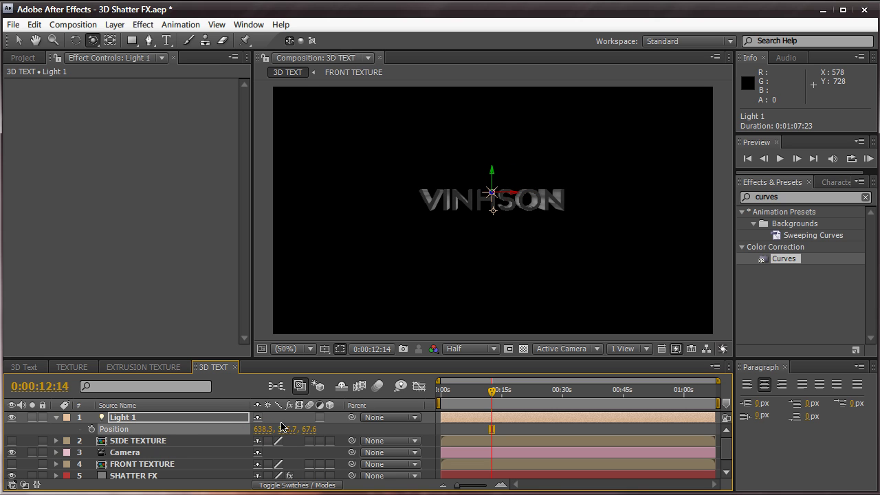
mouse_move(310, 432)
left_mouse_down()
mouse_move(355, 431)
mouse_move(323, 423)
left_mouse_up()
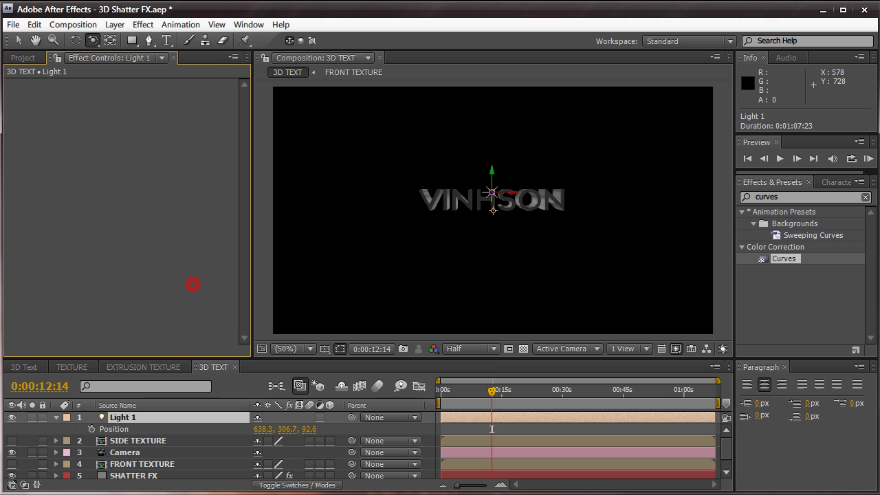
Add a second white light, Light 2, of type Spot with 100% intensity, 90° cone angle and 50% cone feather.
left_click(115, 24)
mouse_move(274, 41)
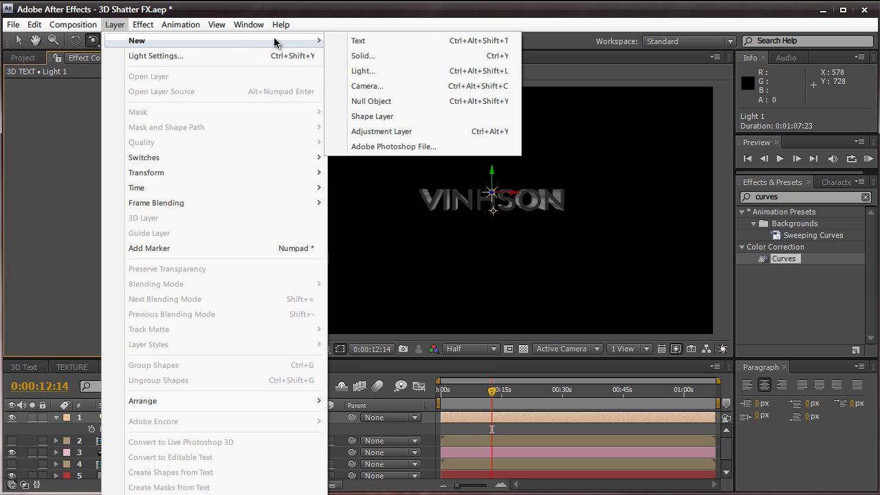
left_click(363, 71)
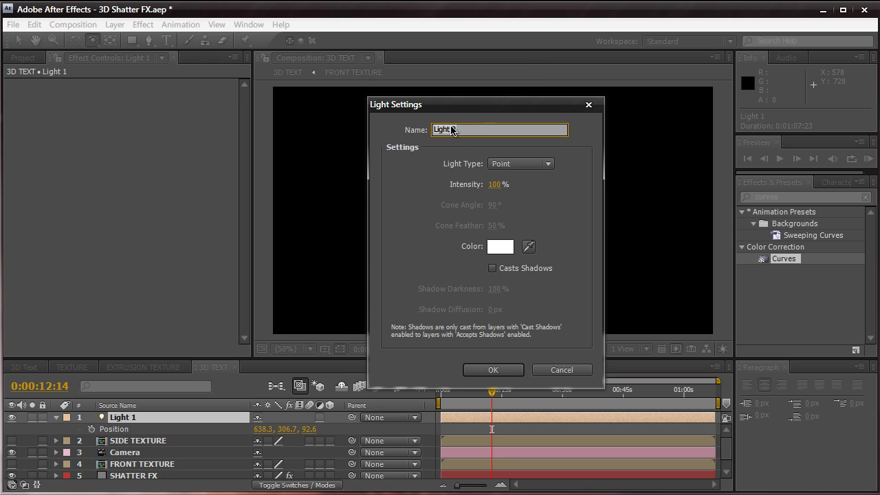
left_click(495, 163)
left_click(508, 189)
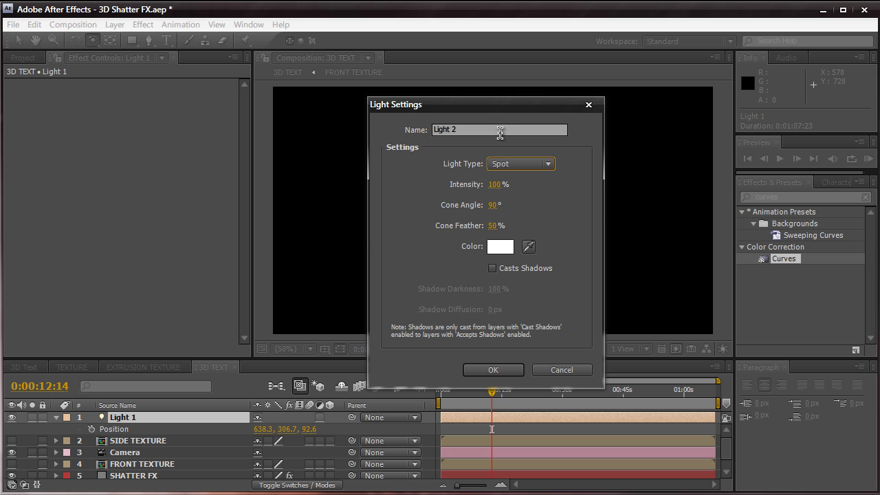
left_click(497, 130)
left_click(502, 368)
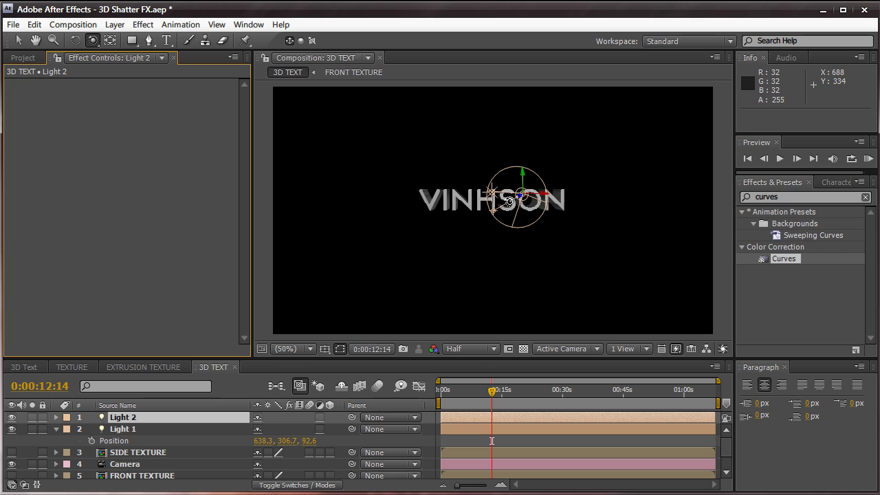
Reposition Light 2 to 616.3, 306.7, -530.4 and deselect it.
key("p")
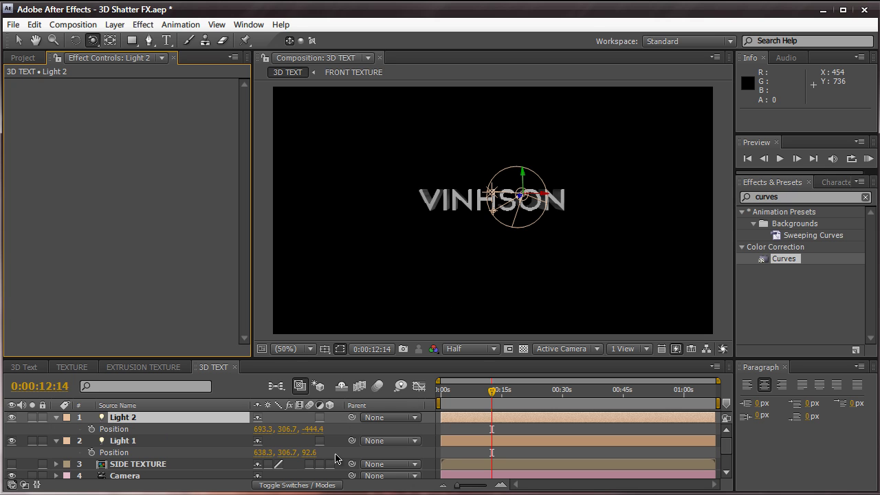
left_click_drag(313, 429, 2, 472)
left_click_drag(263, 429, 212, 429)
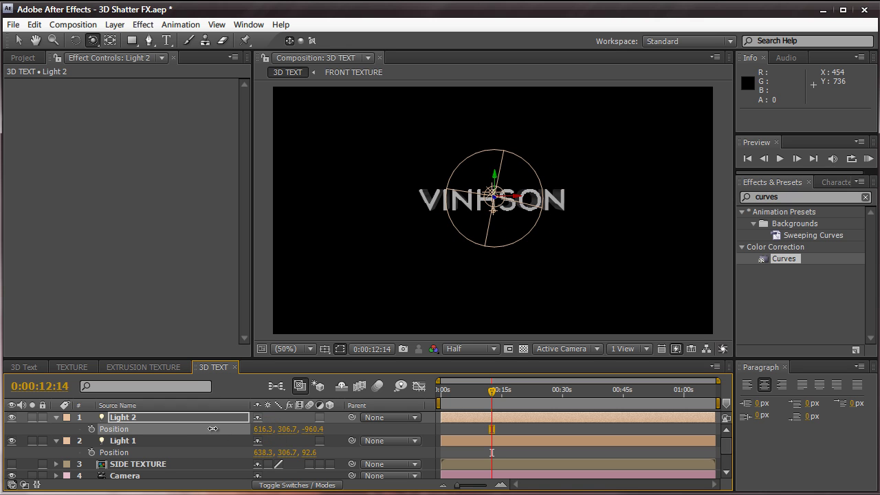
left_click_drag(315, 429, 645, 433)
left_click_drag(684, 461, 638, 479)
key("v")
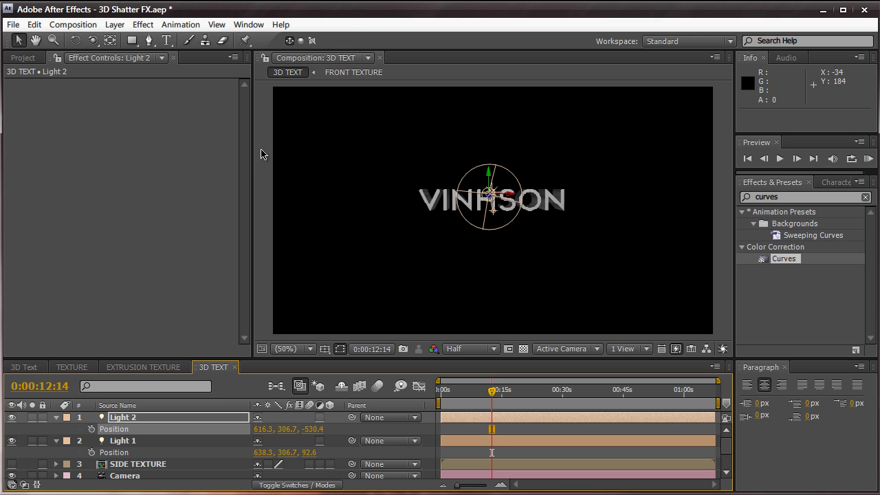
left_click(261, 153)
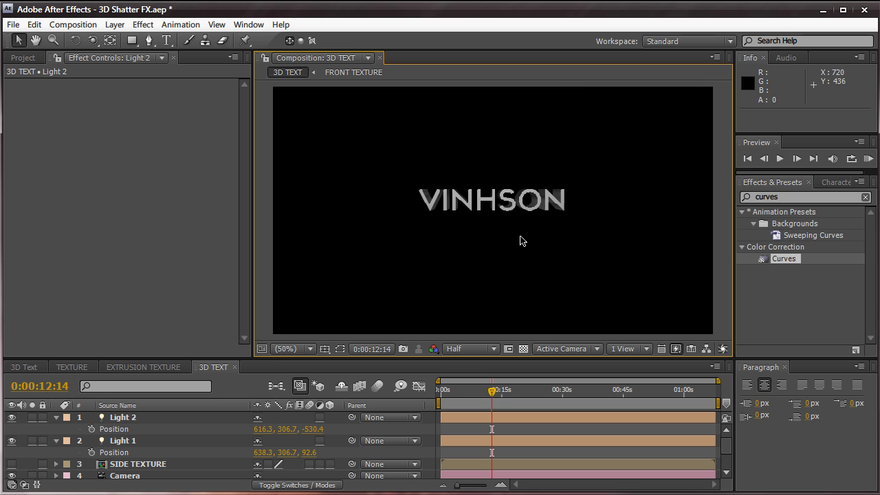
Apply the Bevel Alpha effect to SHATTER FX and set its Light Angle to 169°.
left_click(814, 200)
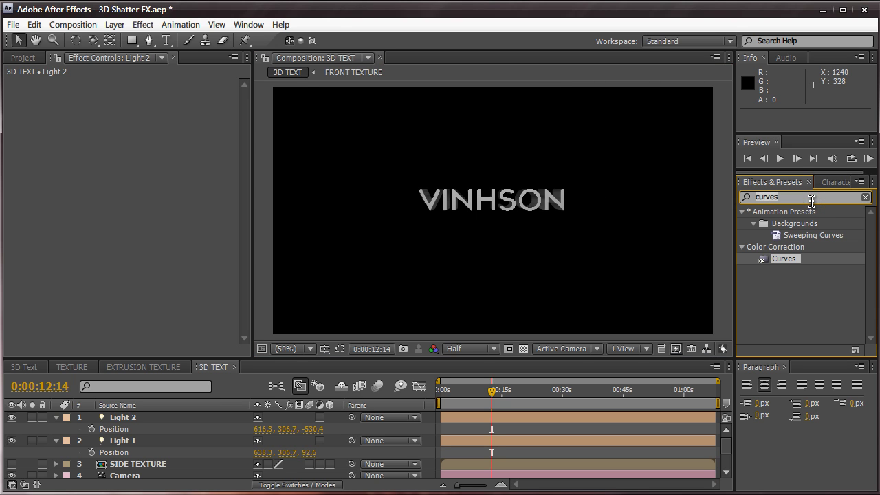
type("bevel")
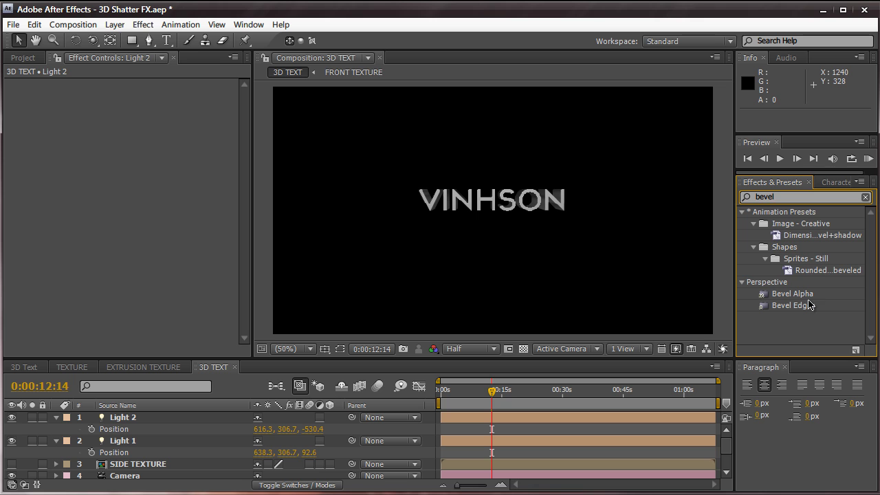
left_click_drag(810, 297, 163, 468)
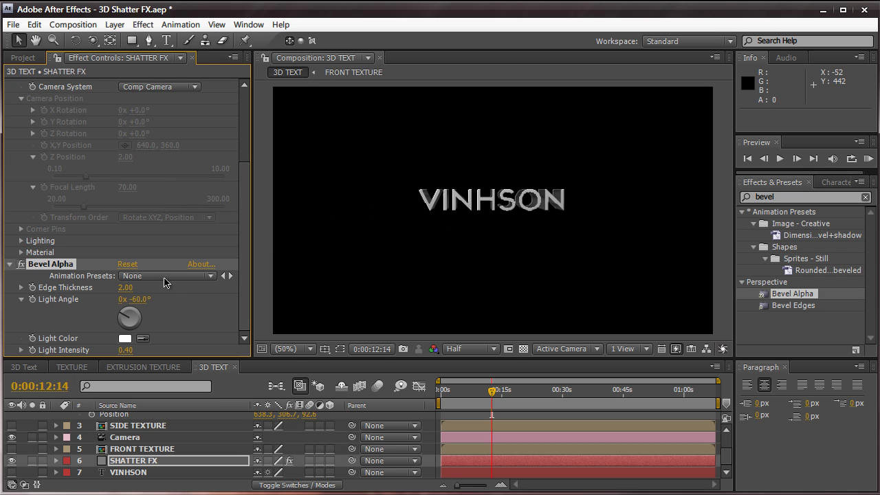
left_click(143, 297)
left_click_drag(143, 297, 288, 286)
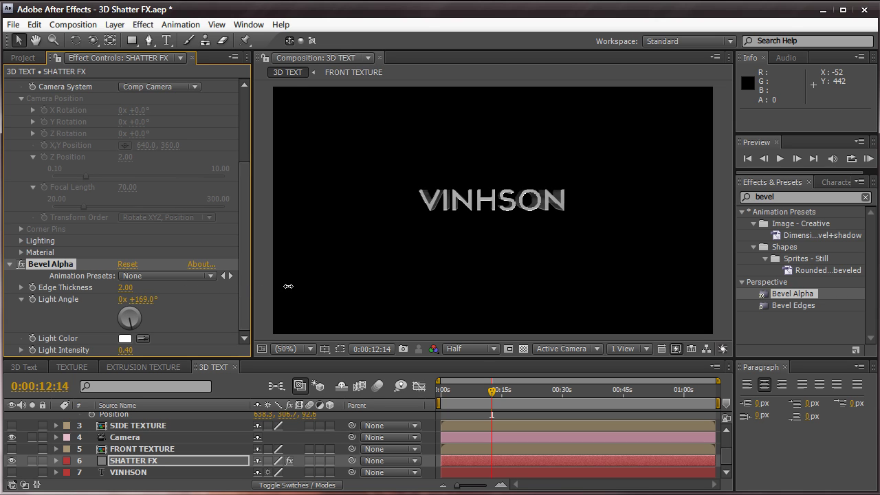
left_click(249, 283)
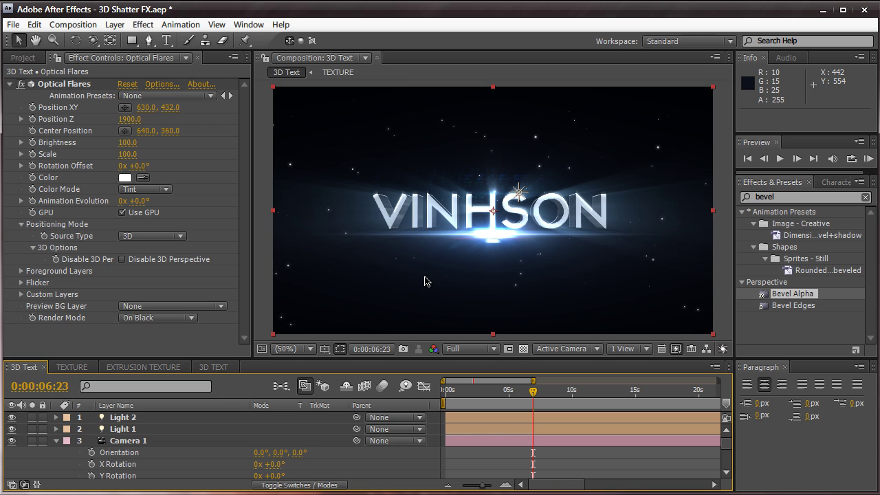
Return to the 3D TEXT composition and orbit the camera slightly around the VINHSON text.
left_click(213, 367)
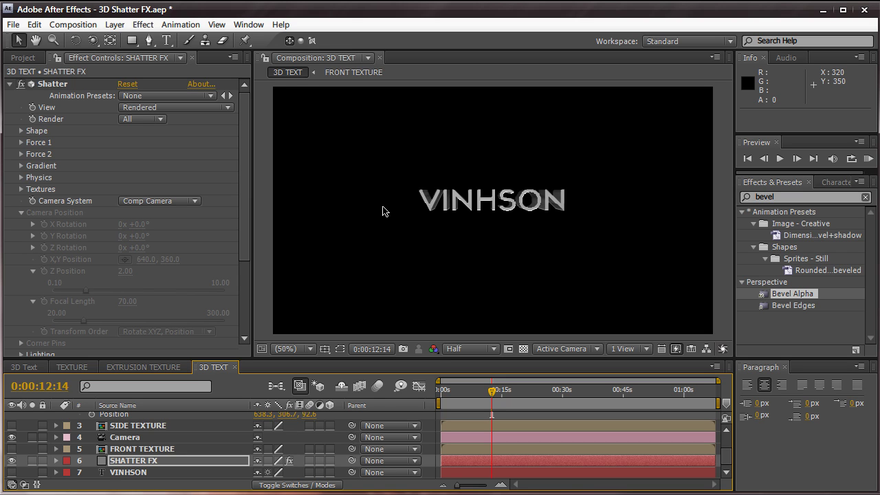
key("c")
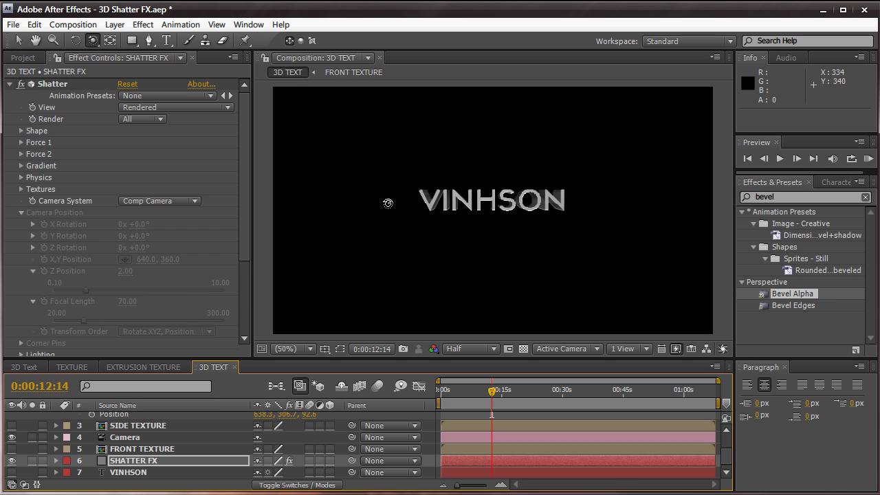
mouse_move(388, 203)
left_mouse_down()
mouse_move(386, 224)
mouse_move(387, 199)
left_mouse_up()
Try two further camera orbits around the text and undo each one.
left_click_drag(469, 226, 396, 282)
key("ctrl+z")
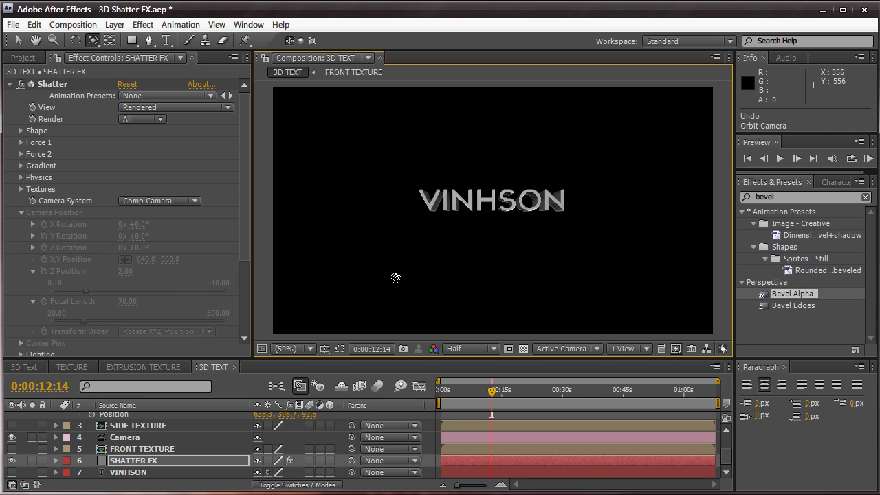
mouse_move(403, 211)
left_mouse_down()
mouse_move(404, 242)
mouse_move(407, 210)
left_mouse_up()
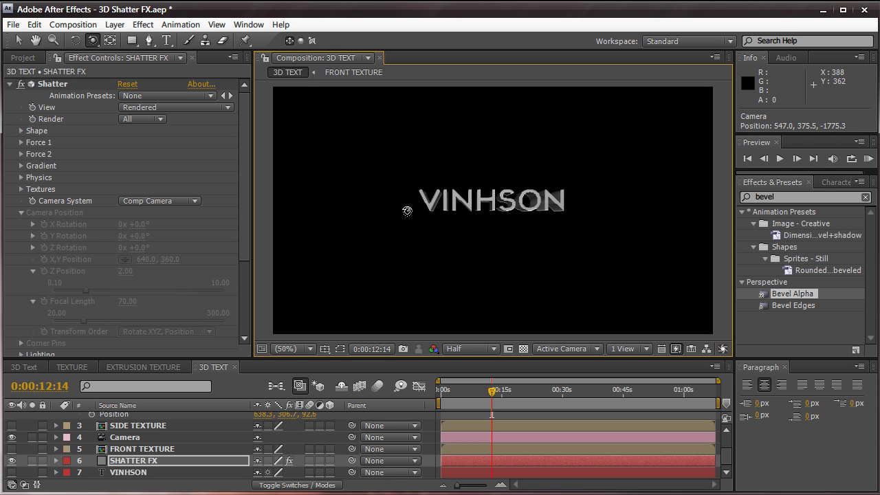
key("ctrl+z")
Expand the Shape settings of Shatter on SHATTER FX and examine the Extrusion Depth.
left_click(804, 197)
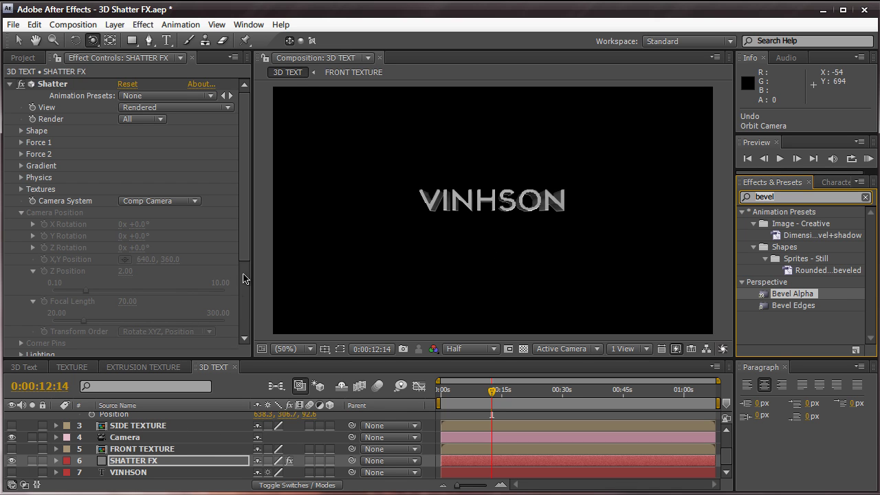
scroll(244, 218, "down", 2)
scroll(242, 206, "up", 2)
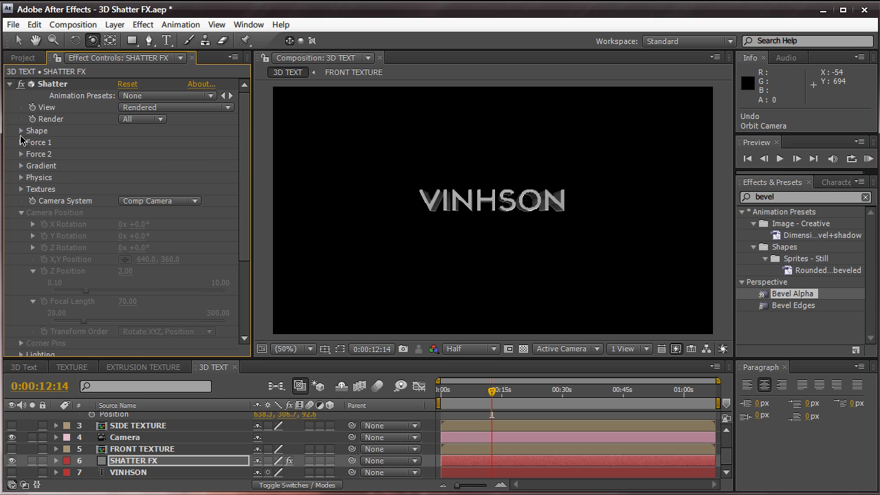
left_click(22, 132)
mouse_move(123, 212)
left_mouse_down()
mouse_move(344, 199)
mouse_move(484, 173)
mouse_move(131, 197)
mouse_move(196, 196)
mouse_move(172, 197)
mouse_move(125, 191)
left_mouse_up()
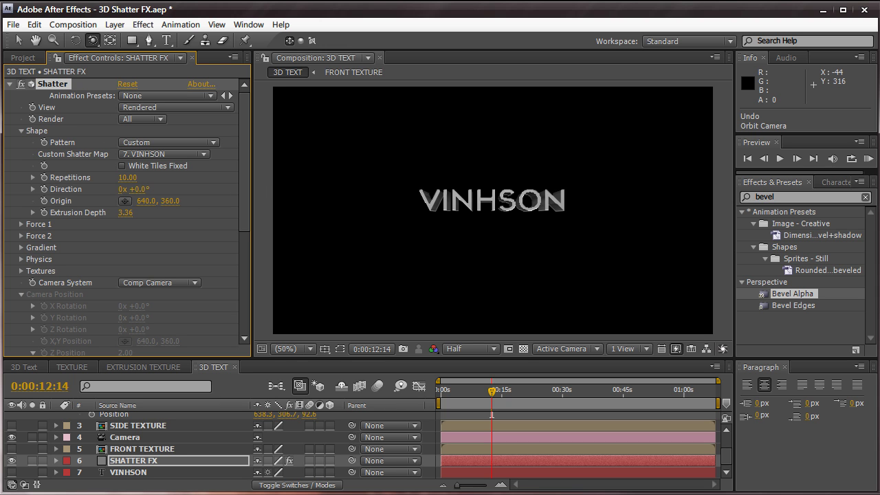
Switch to the web browser and look through the blog posts on the artist's website home page.
key("alt+Tab")
mouse_move(55, 91)
scroll(53, 197, "down", 1)
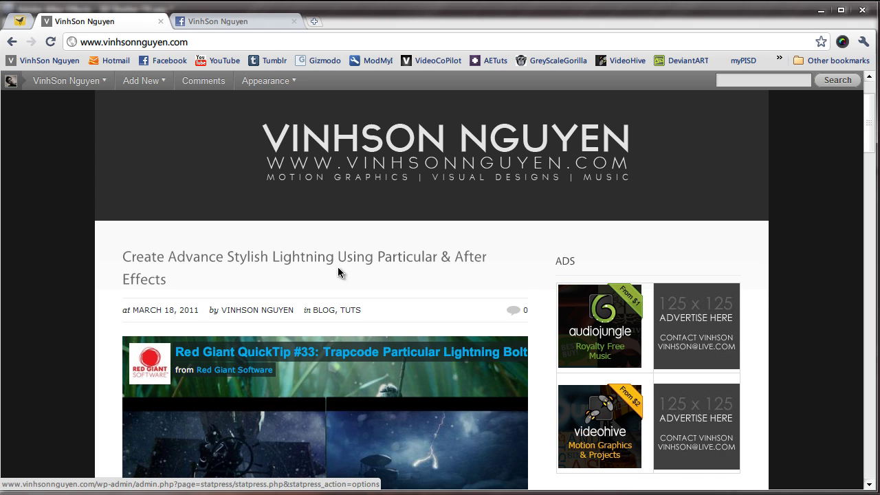
scroll(338, 271, "down", 1)
scroll(335, 193, "down", 10)
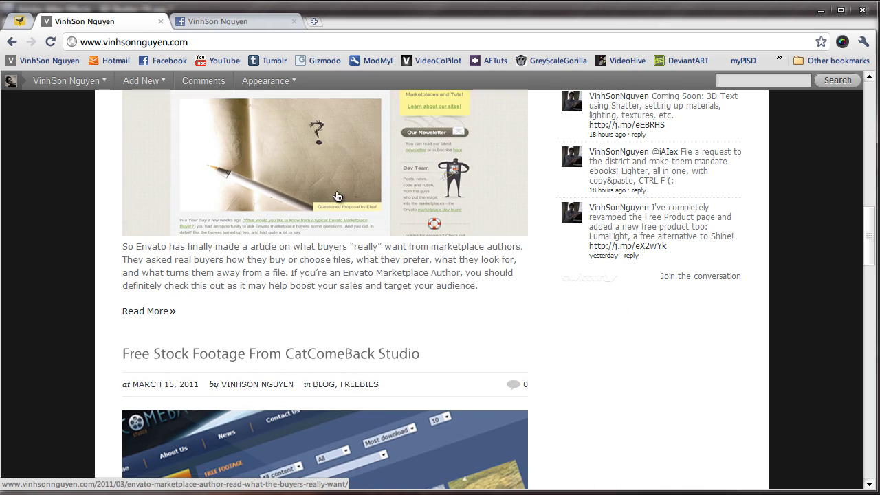
scroll(337, 234, "down", 7)
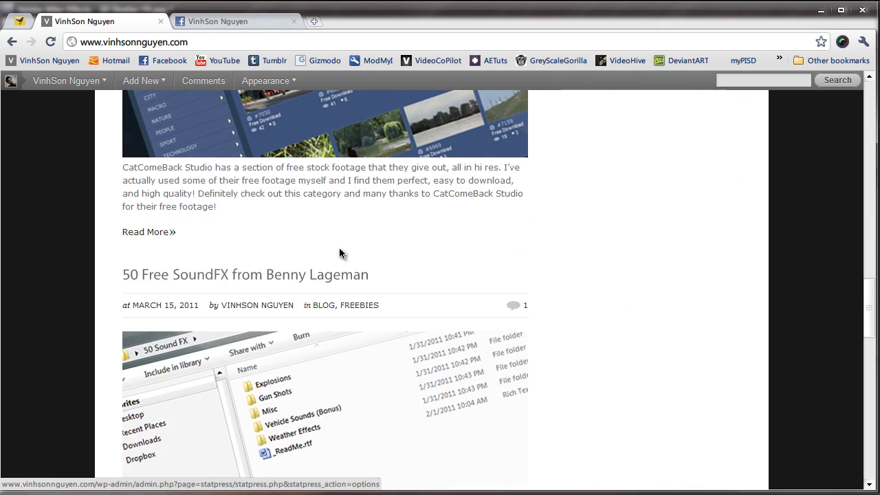
scroll(342, 275, "up", 8)
scroll(341, 284, "up", 10)
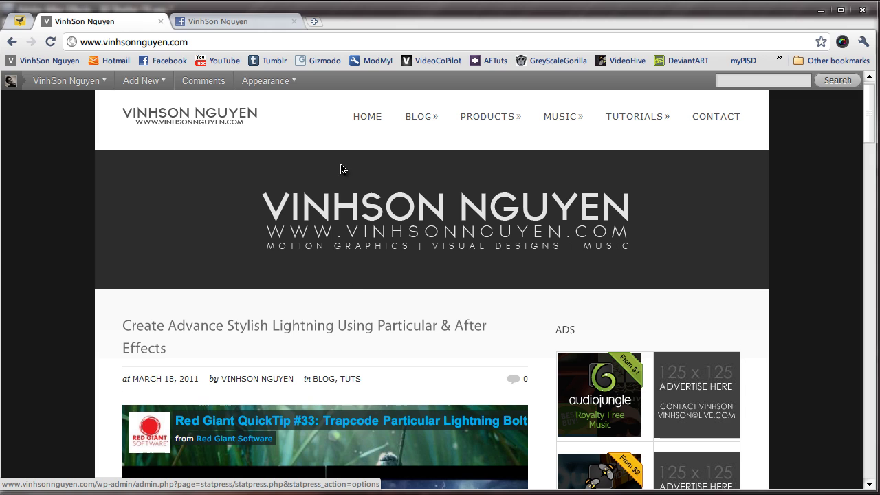
Open the website's Free Products page and display the LumaLight product.
mouse_move(497, 120)
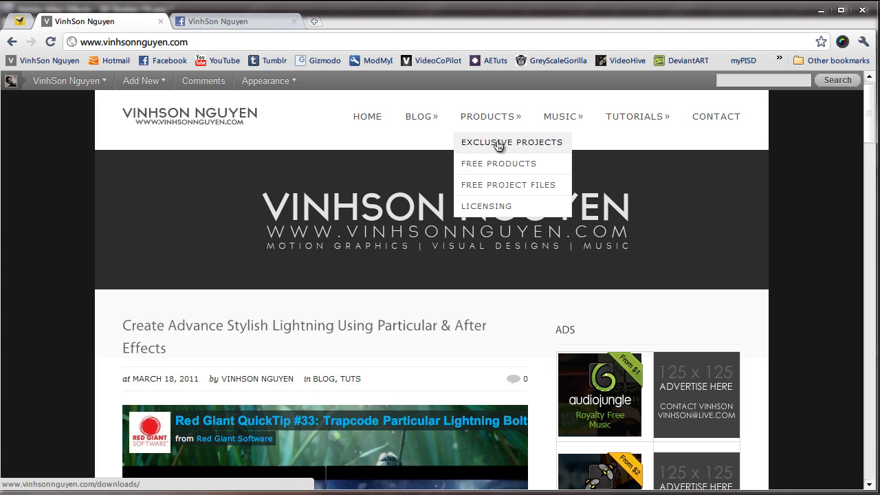
left_click(499, 163)
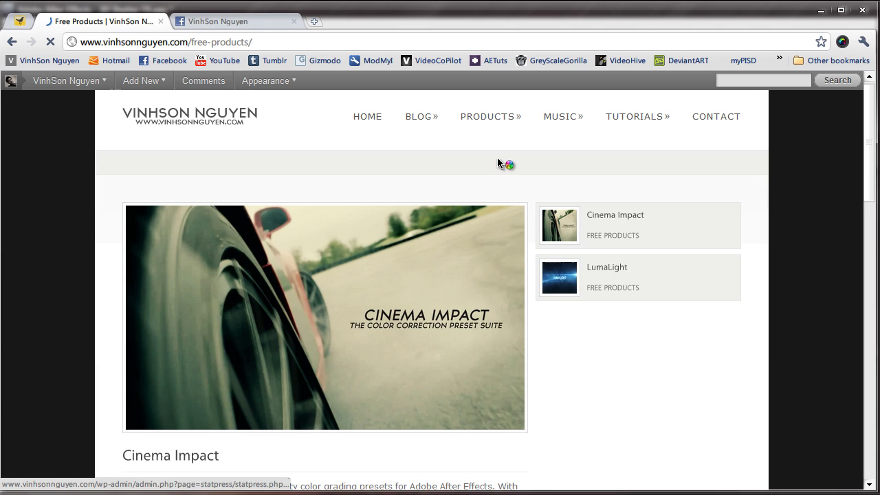
scroll(499, 163, "down", 1)
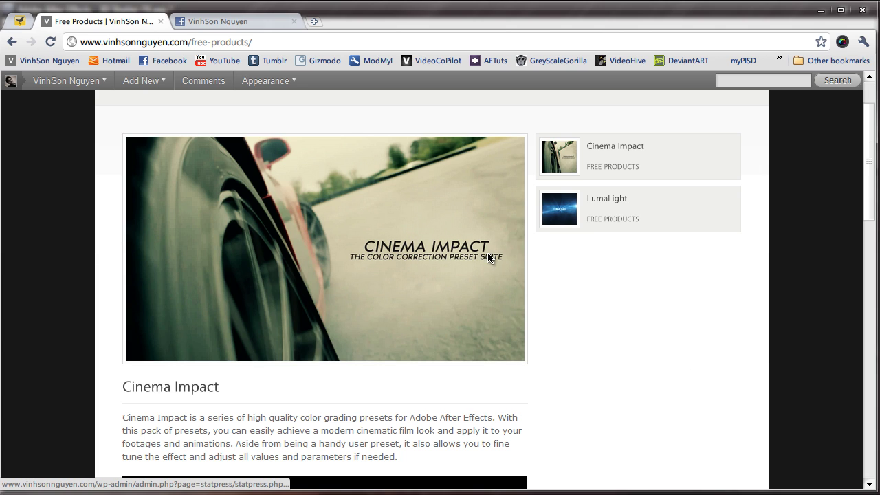
left_click(620, 217)
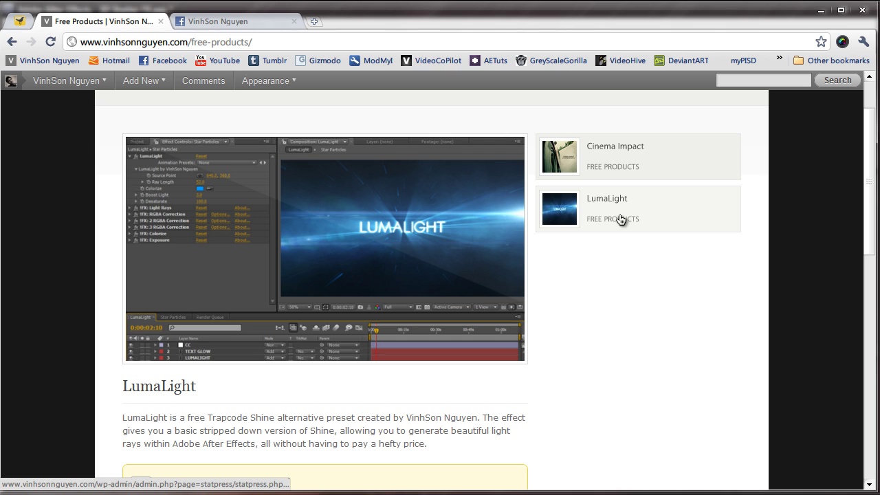
Switch to the artist's Facebook page and look through its wall posts.
left_click(248, 23)
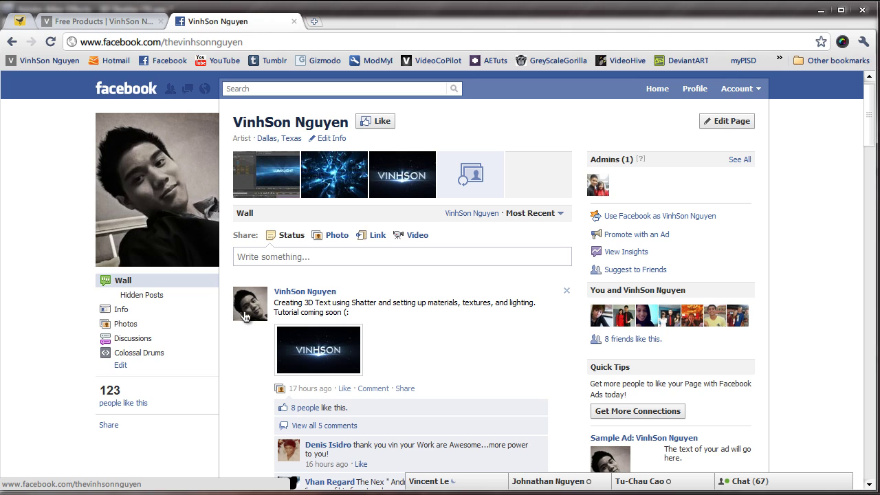
scroll(245, 316, "down", 1)
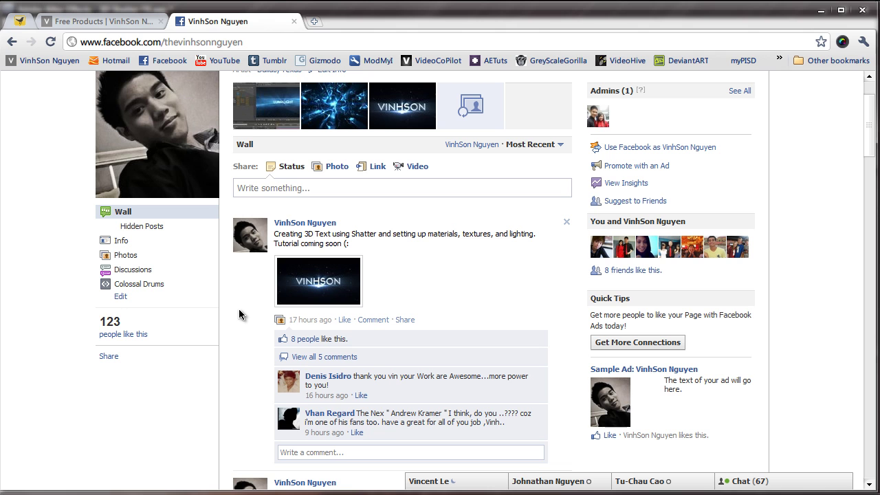
scroll(249, 249, "down", 4)
scroll(247, 250, "up", 5)
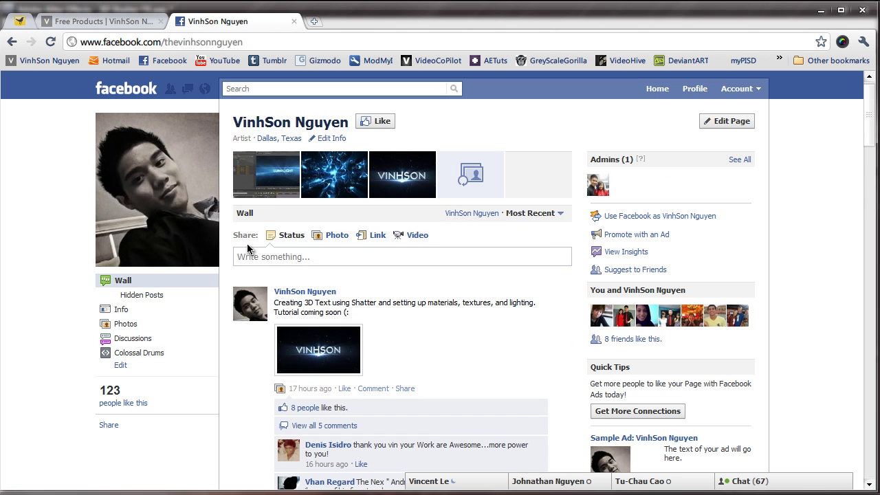
Return to the artist's website and open its home page.
left_click(84, 22)
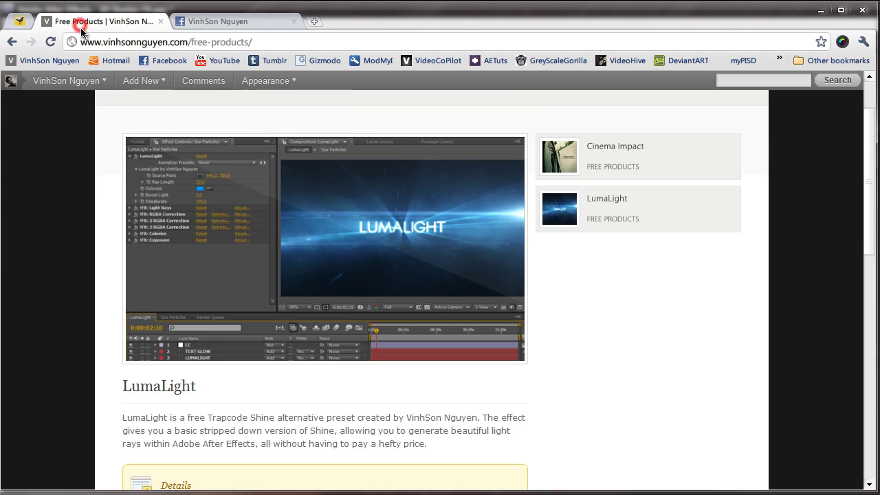
left_click(127, 124)
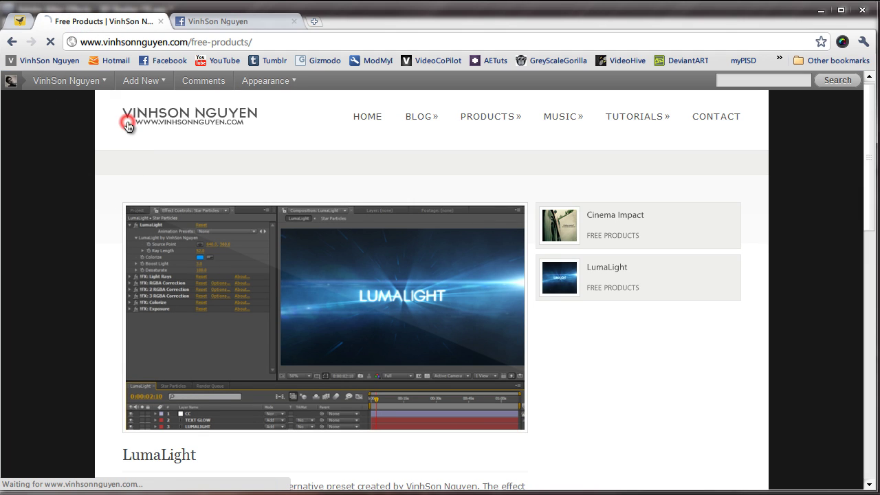